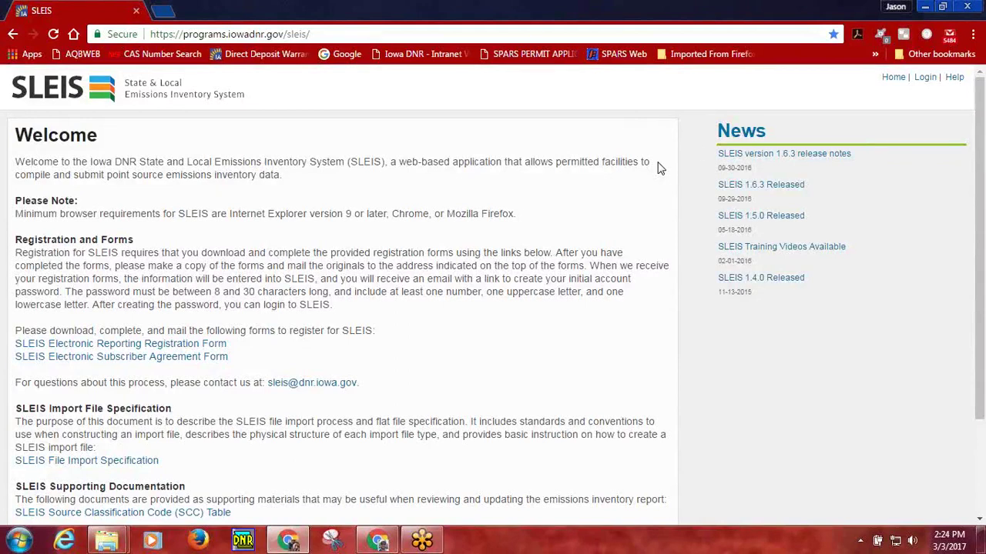
# Log in to the emissions inventory system with the prefilled account credentials
pyautogui.click(927, 81)
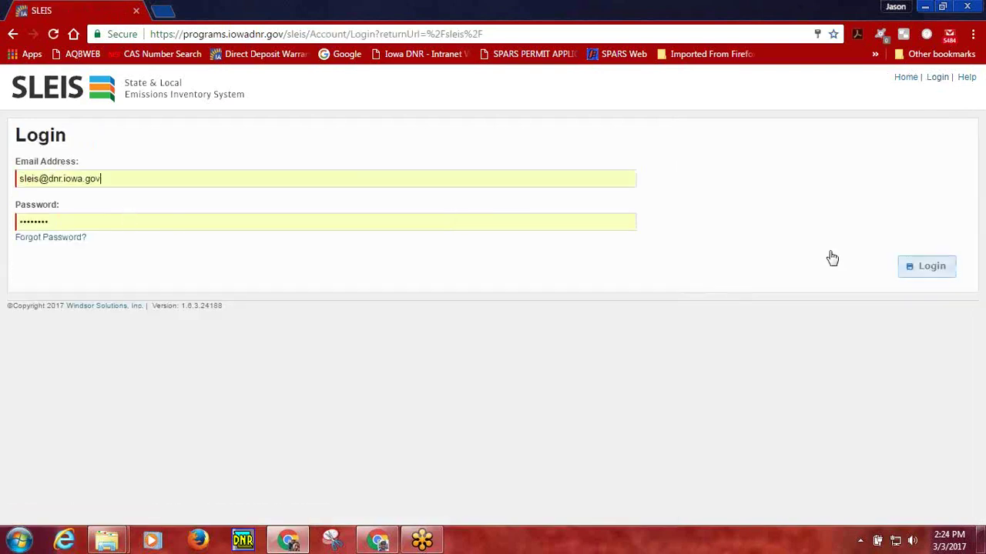
pyautogui.click(926, 266)
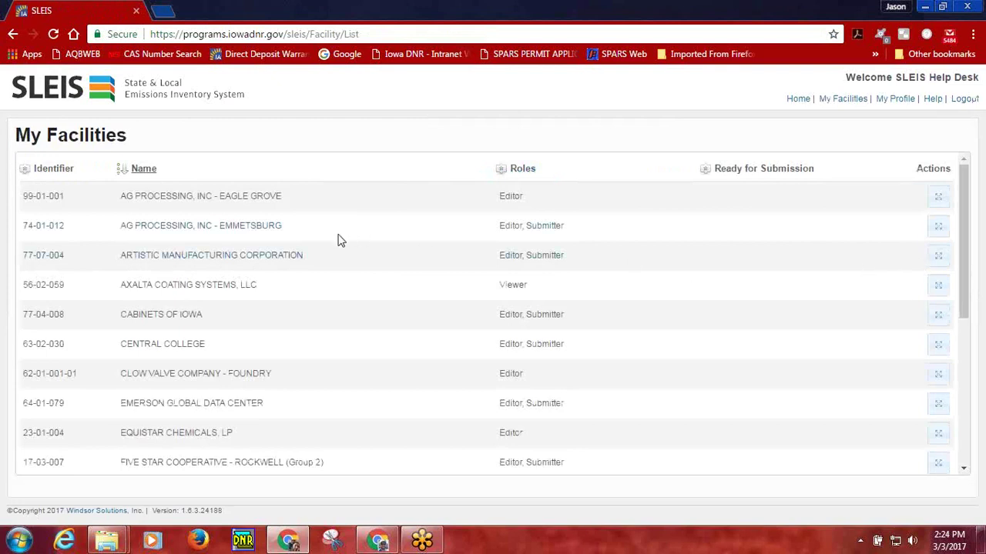
# Open the SLEIS Training Facility's in-process 2016 emissions report and go to its process emissions
pyautogui.scroll(-2, 339, 246)
pyautogui.scroll(-5, 339, 247)
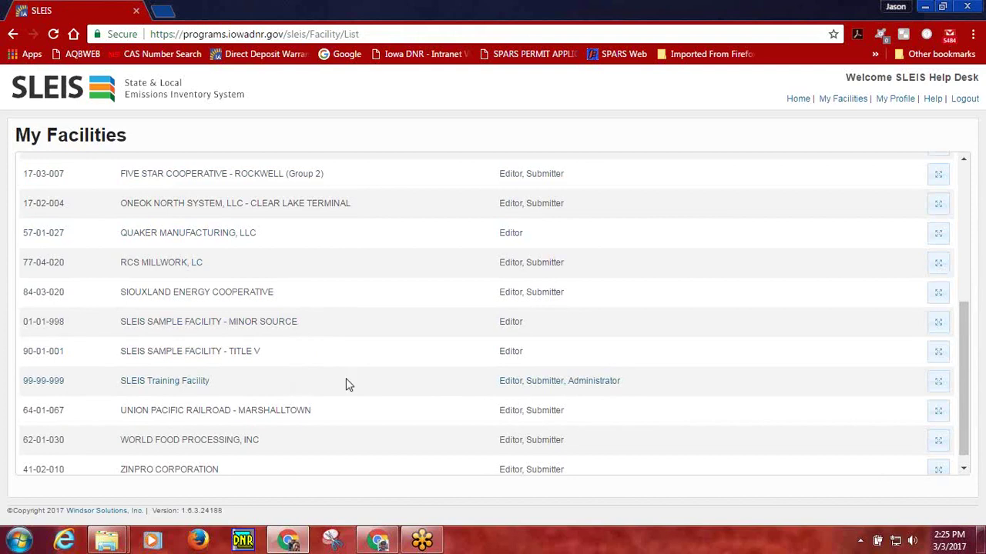
pyautogui.click(939, 383)
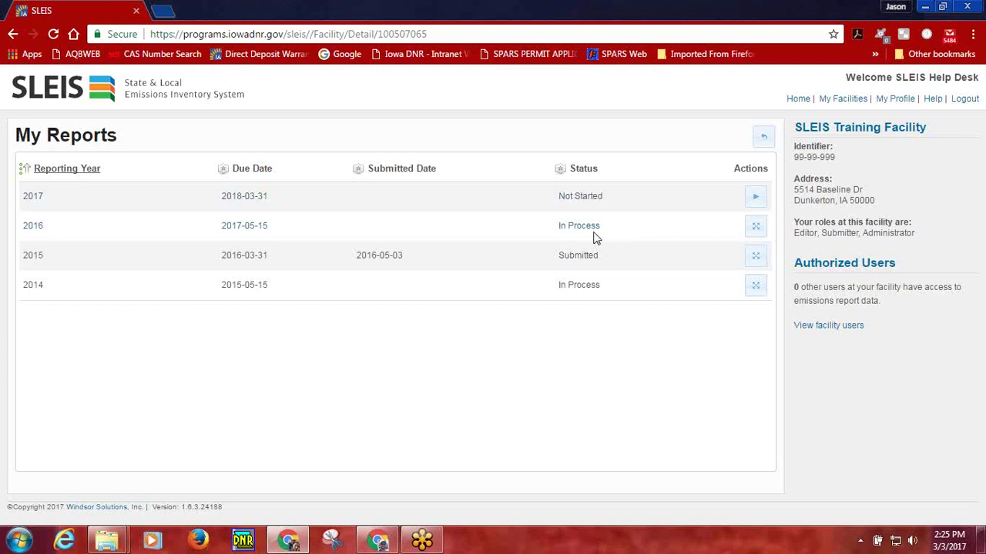
pyautogui.click(757, 228)
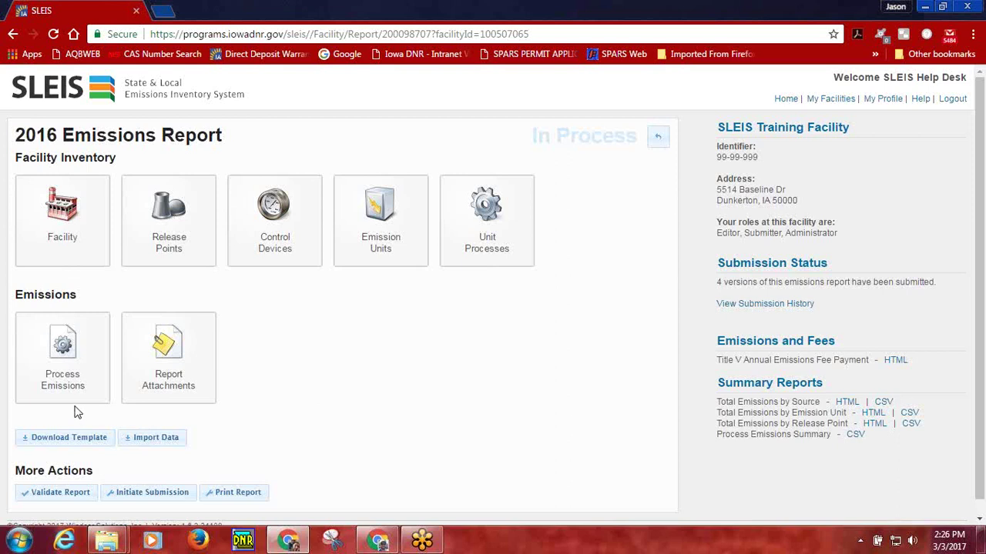
pyautogui.click(64, 348)
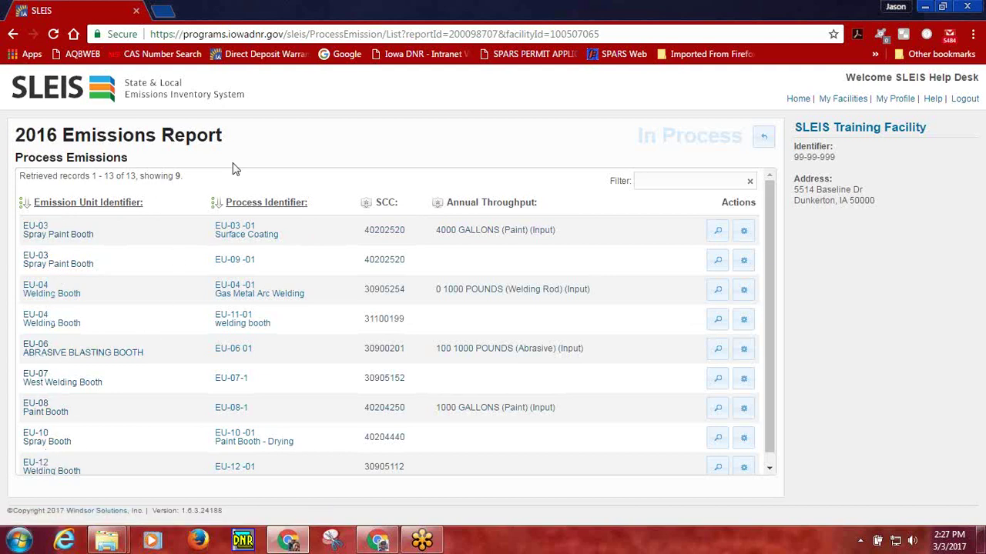
# Sort the process emissions list by process identifier, filter it for "EU-10" and "paint", and clear the filter
pyautogui.click(262, 205)
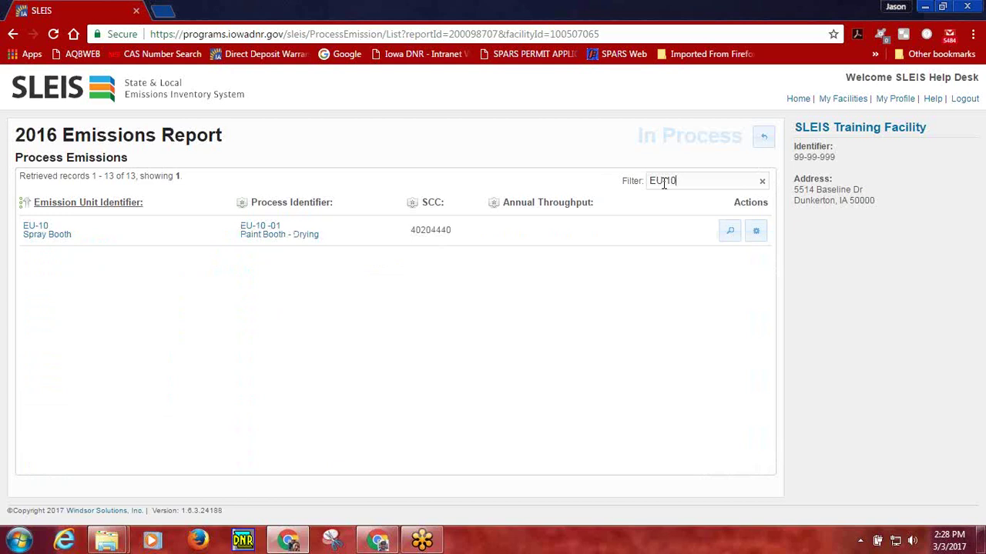
pyautogui.moveTo(674, 180); pyautogui.dragTo(653, 182)
pyautogui.write('paint')
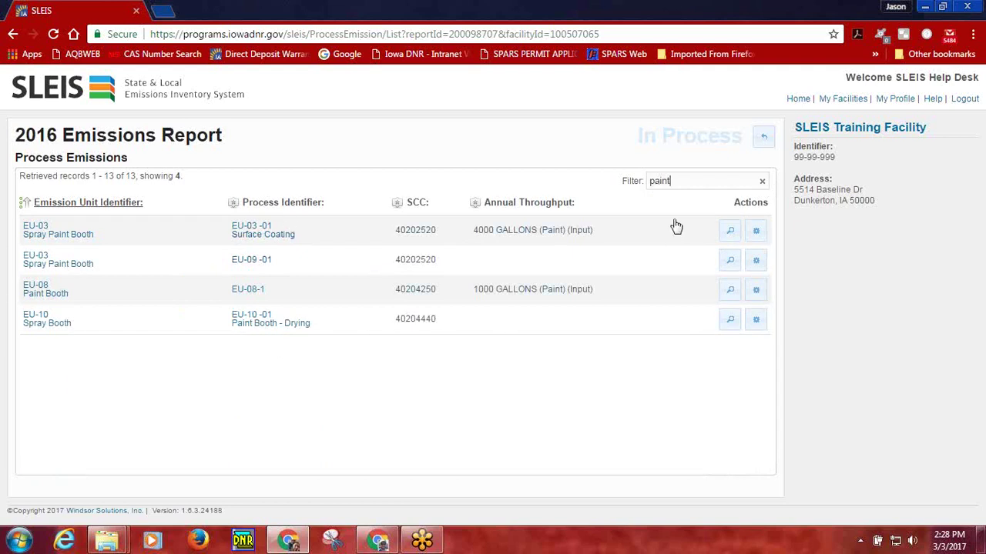
pyautogui.click(762, 183)
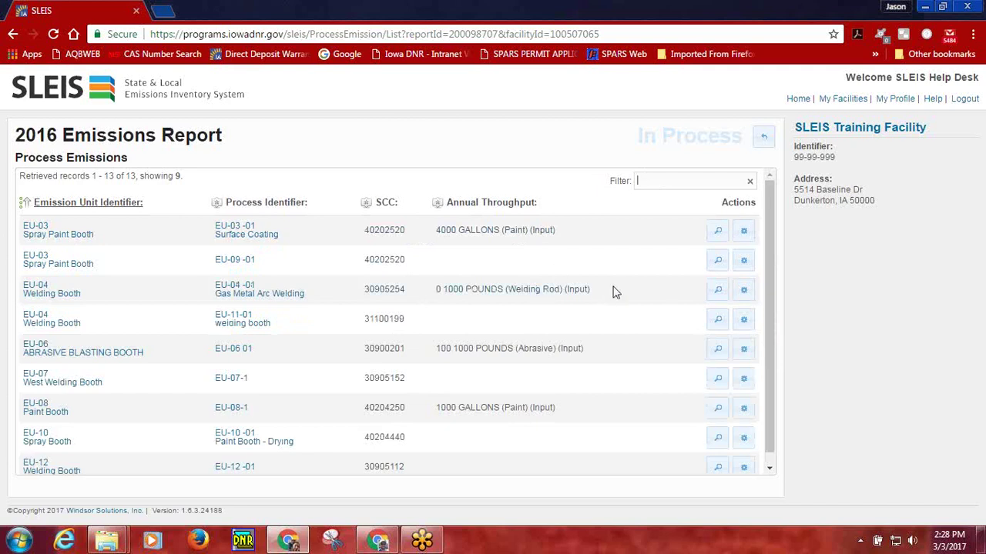
# Open the EU-04 -01 Gas Metal Arc Welding process emissions for editing and check its linked unit process record before returning
pyautogui.click(743, 291)
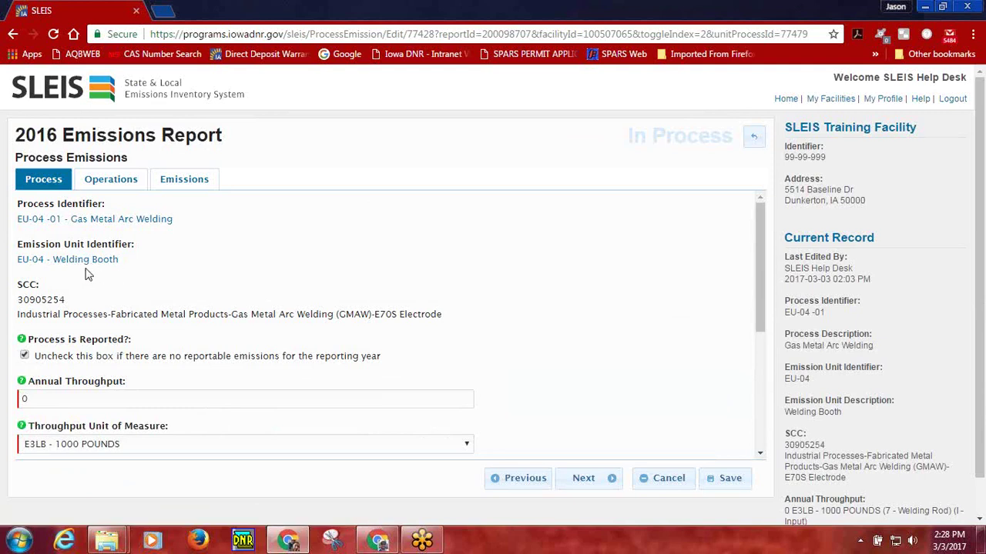
pyautogui.click(98, 225)
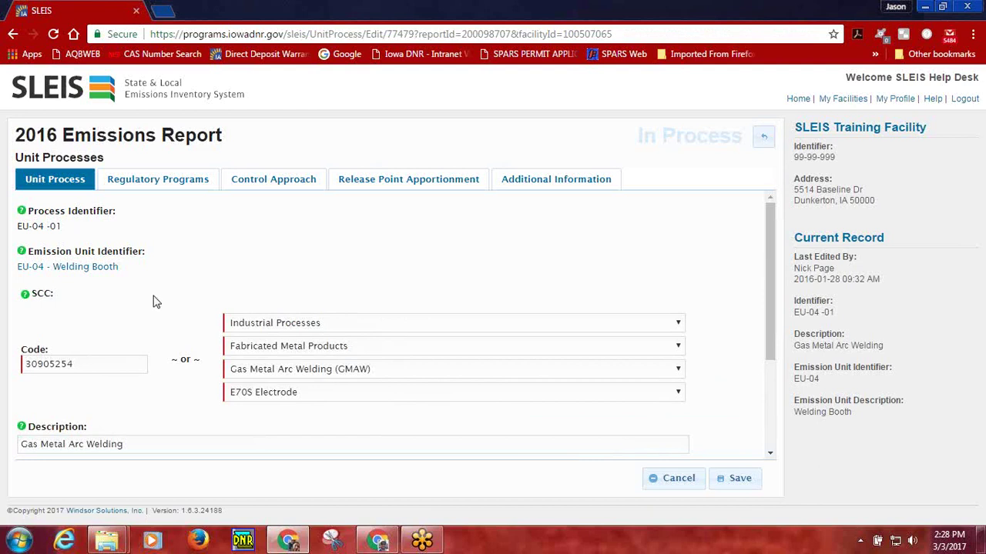
pyautogui.click(13, 34)
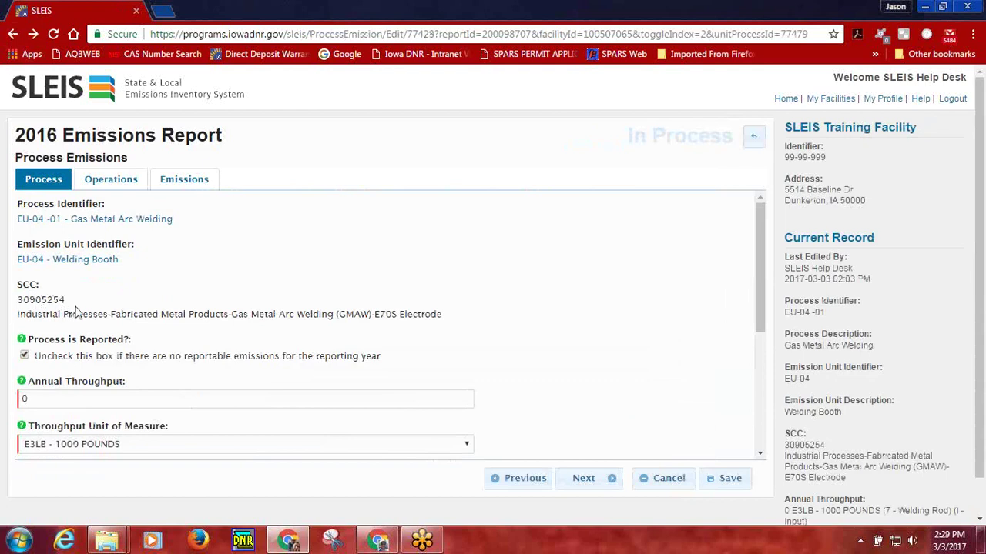
# Mark the Gas Metal Arc Welding process as not reported for the year, confirming the permanent removal of its pollutants
pyautogui.scroll(-1, 117, 308)
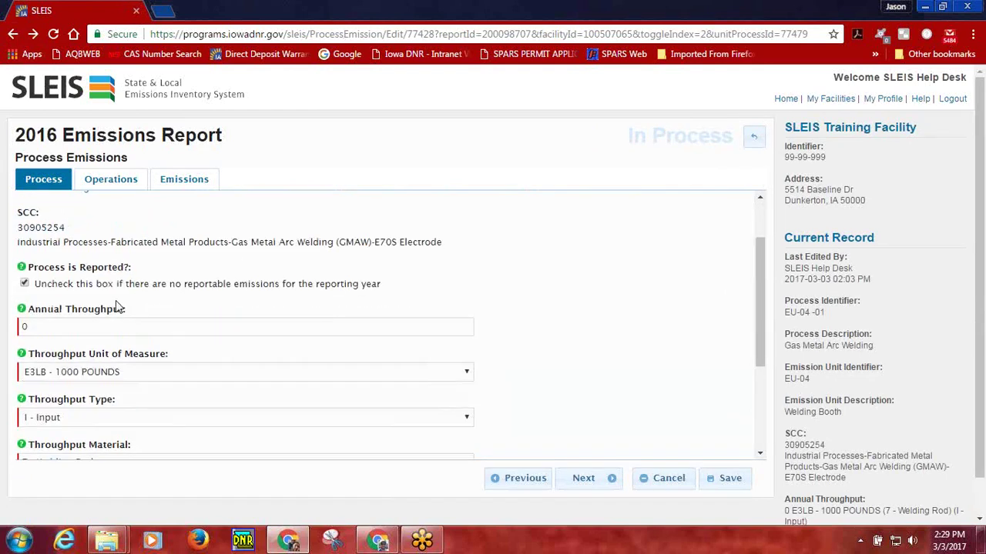
pyautogui.scroll(-1, 117, 307)
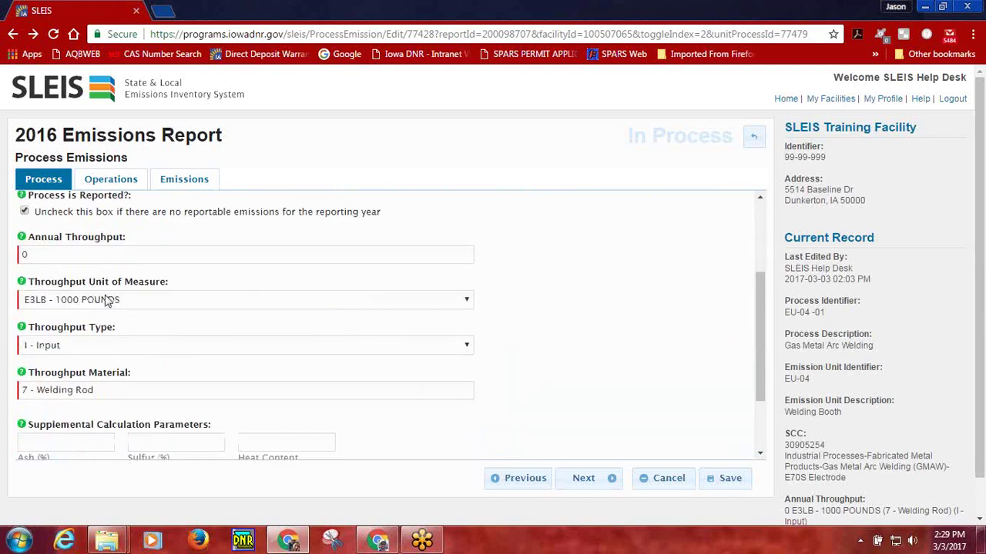
pyautogui.click(25, 213)
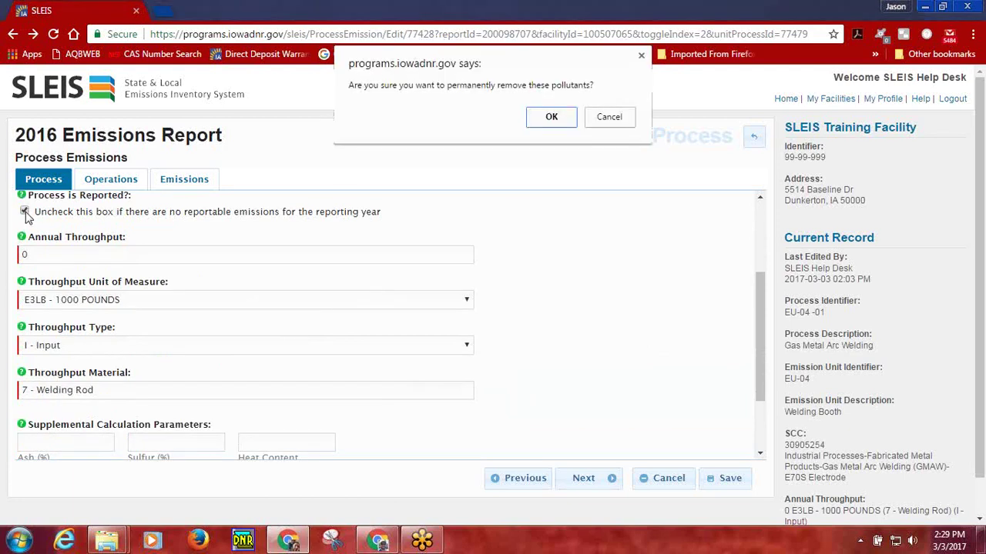
pyautogui.click(555, 121)
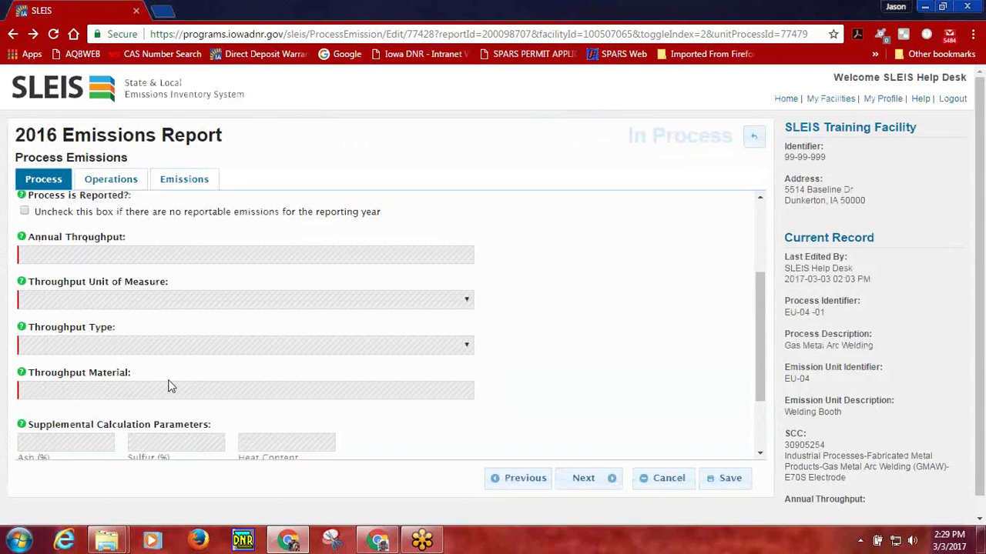
# Check the Operations and Emissions sections of the unreported process
pyautogui.scroll(2, 199, 396)
pyautogui.click(112, 185)
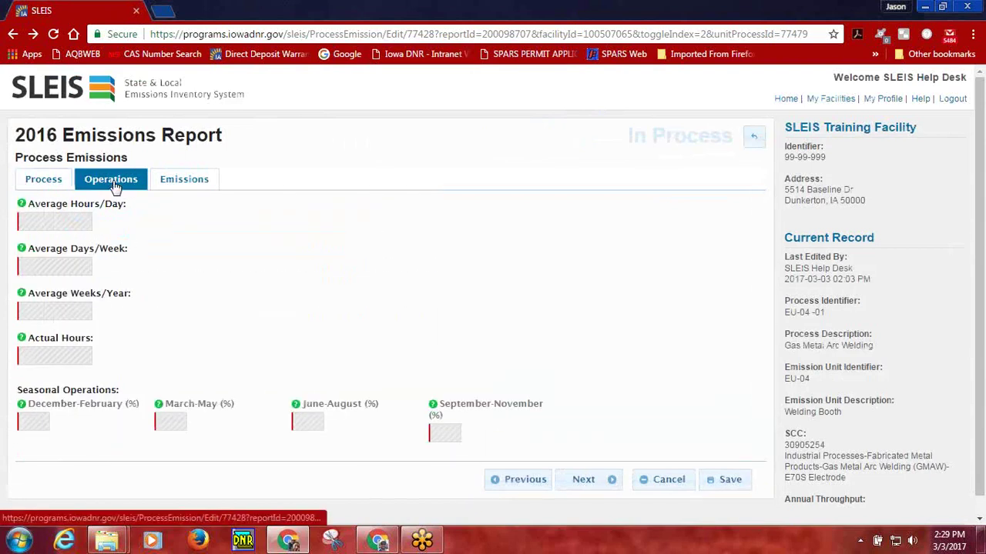
pyautogui.click(171, 185)
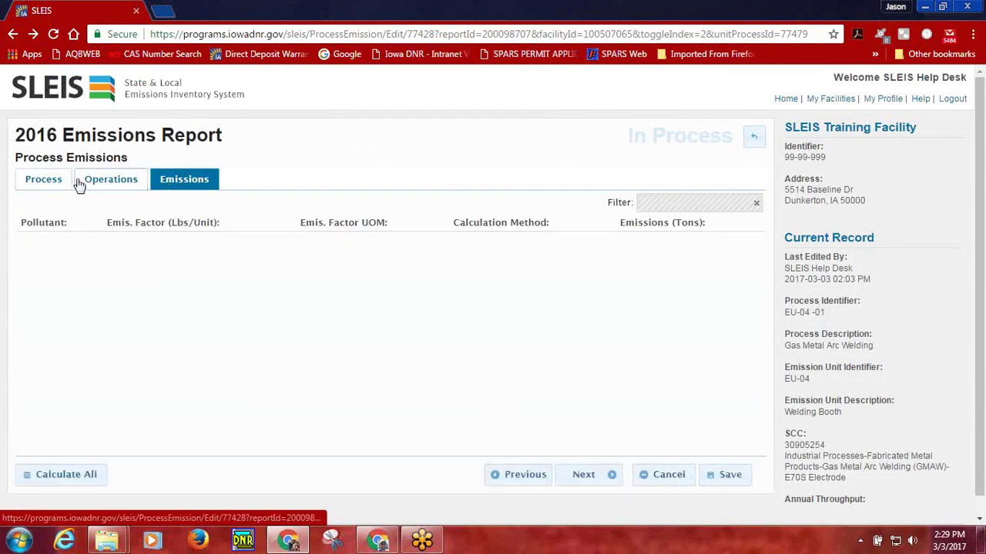
# Mark the process as reported again and set its annual throughput to 15
pyautogui.click(48, 185)
pyautogui.scroll(-2, 77, 341)
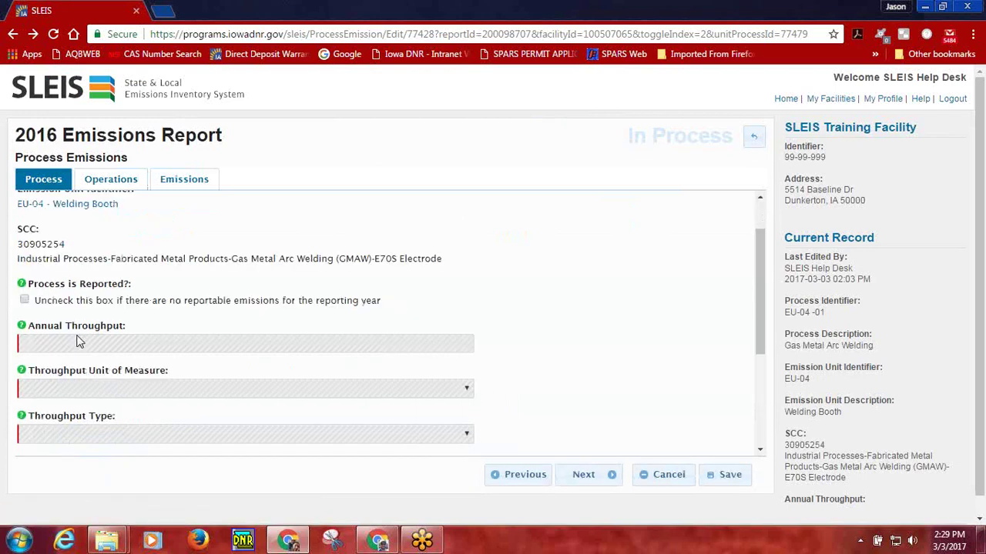
pyautogui.click(24, 284)
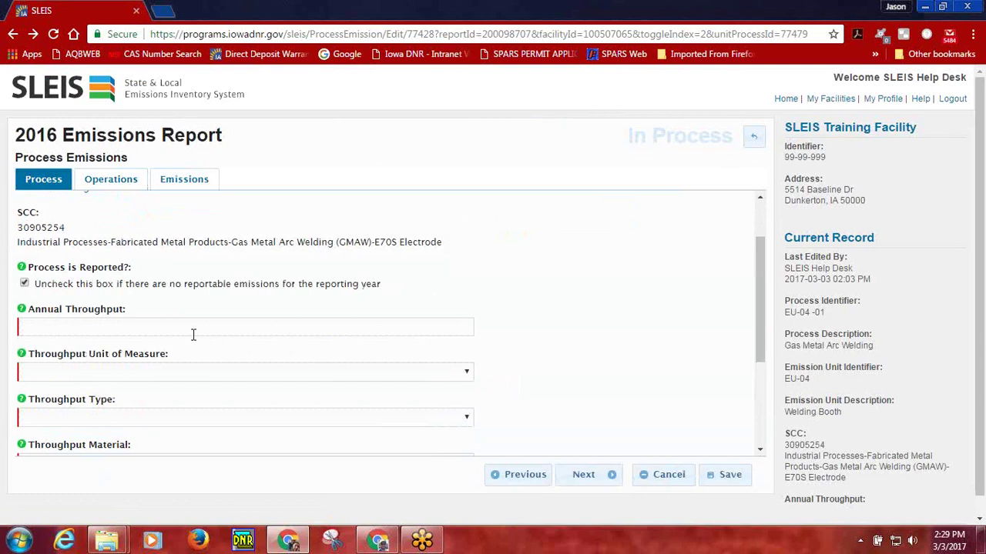
pyautogui.scroll(-2, 193, 339)
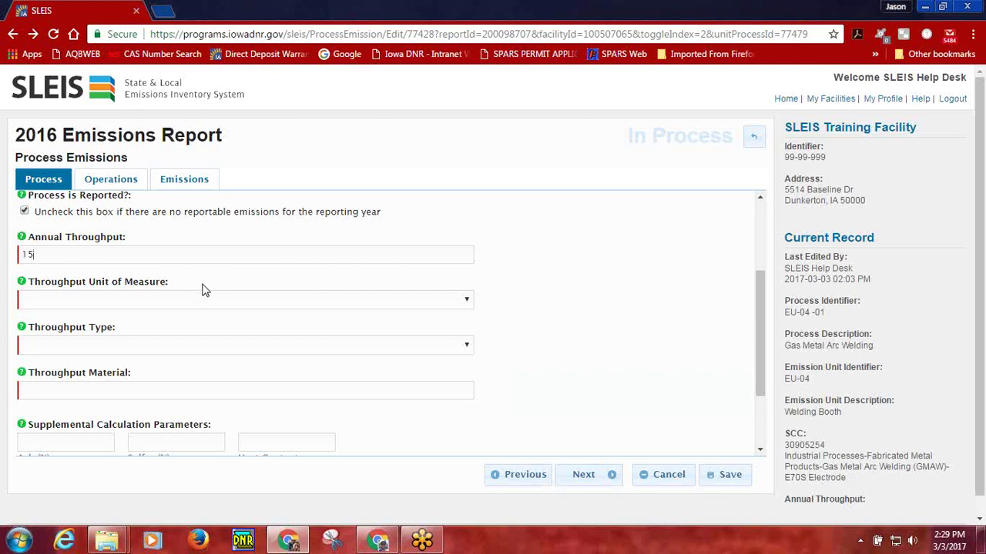
# Set the throughput unit of measure to E3LB - 1000 POUNDS
pyautogui.click(198, 307)
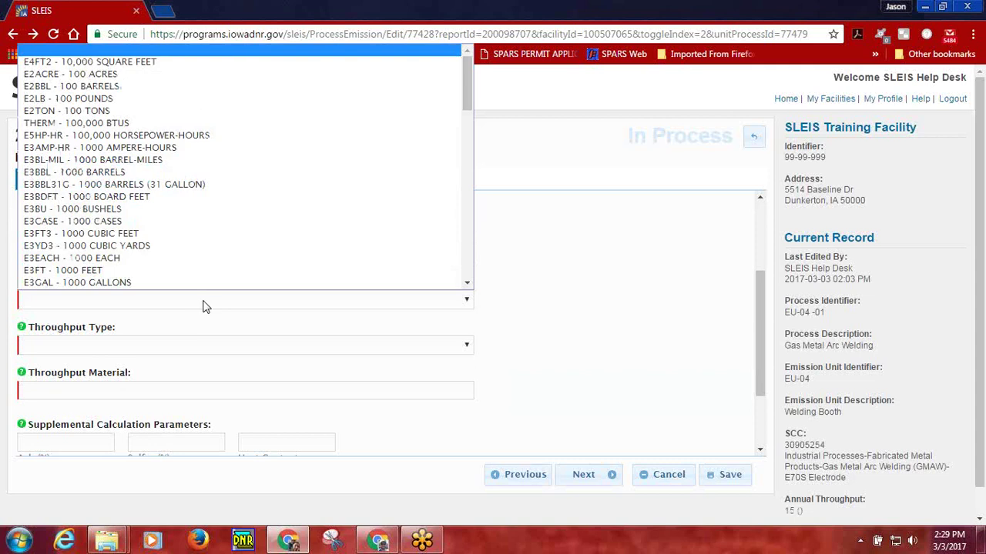
pyautogui.write('e3a')
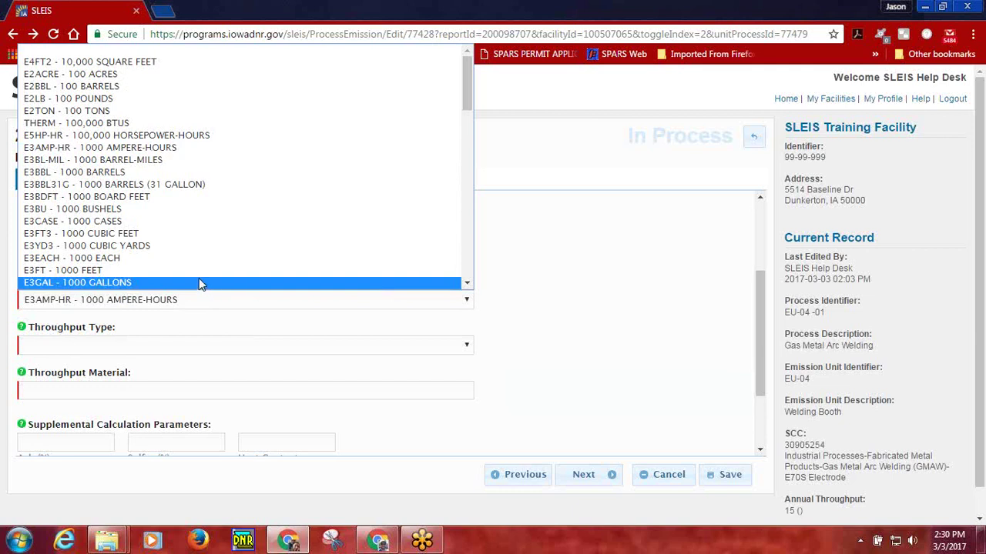
pyautogui.scroll(-2, 192, 274)
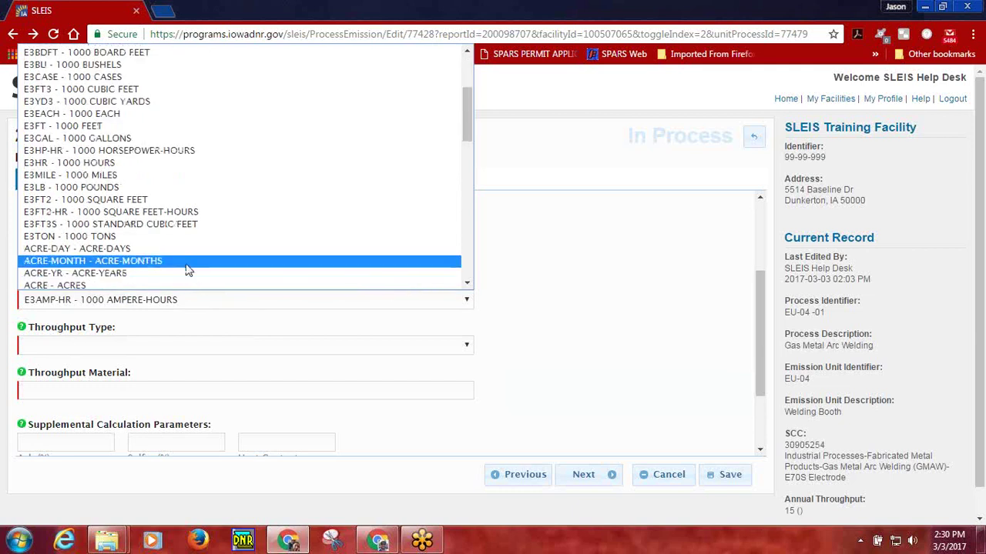
pyautogui.click(127, 189)
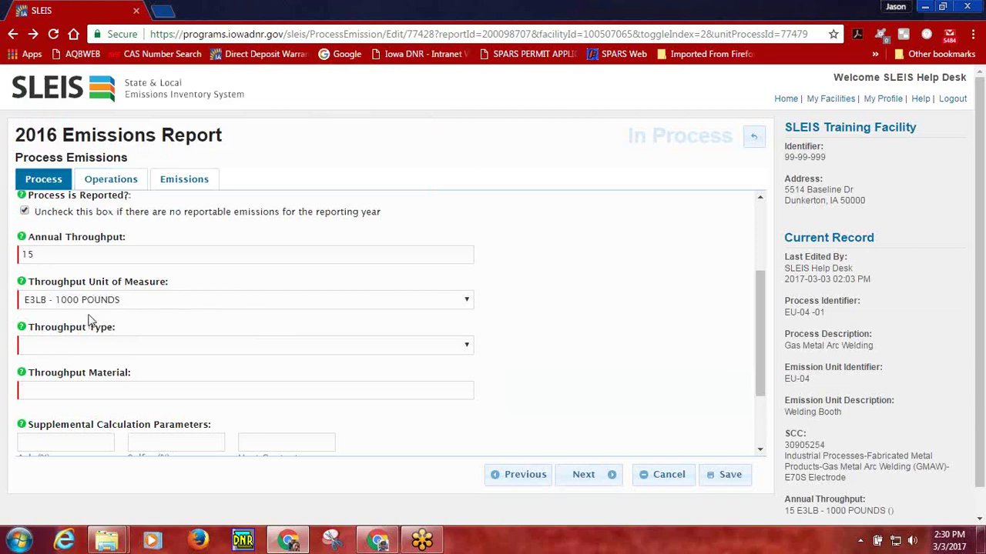
# Set the throughput type to I - Input and read the help text explaining that field
pyautogui.click(131, 346)
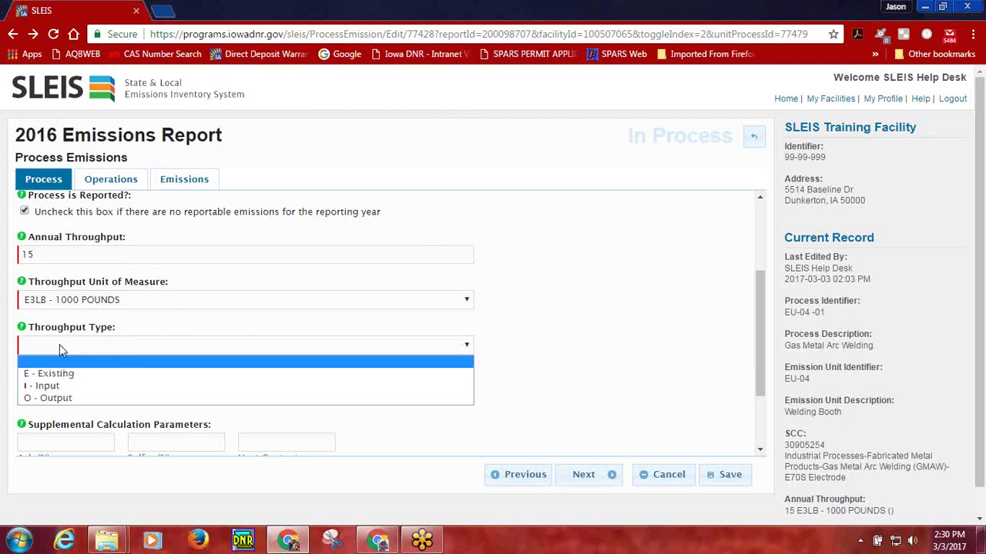
pyautogui.click(102, 389)
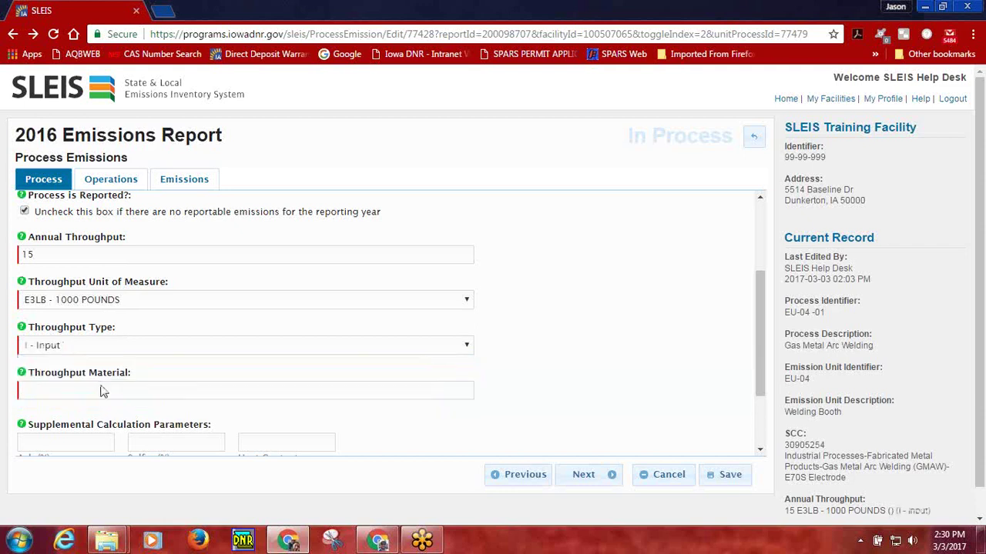
pyautogui.click(22, 327)
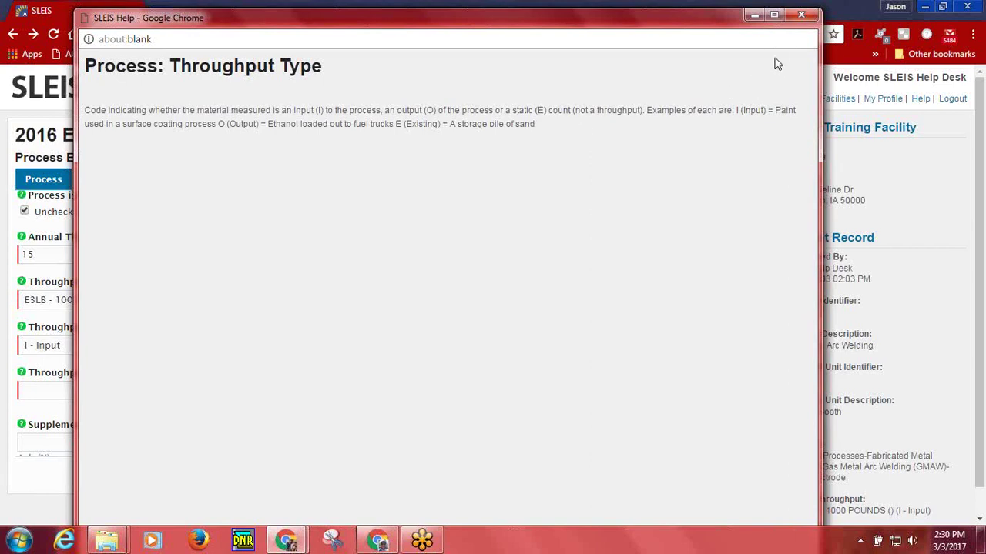
pyautogui.click(800, 15)
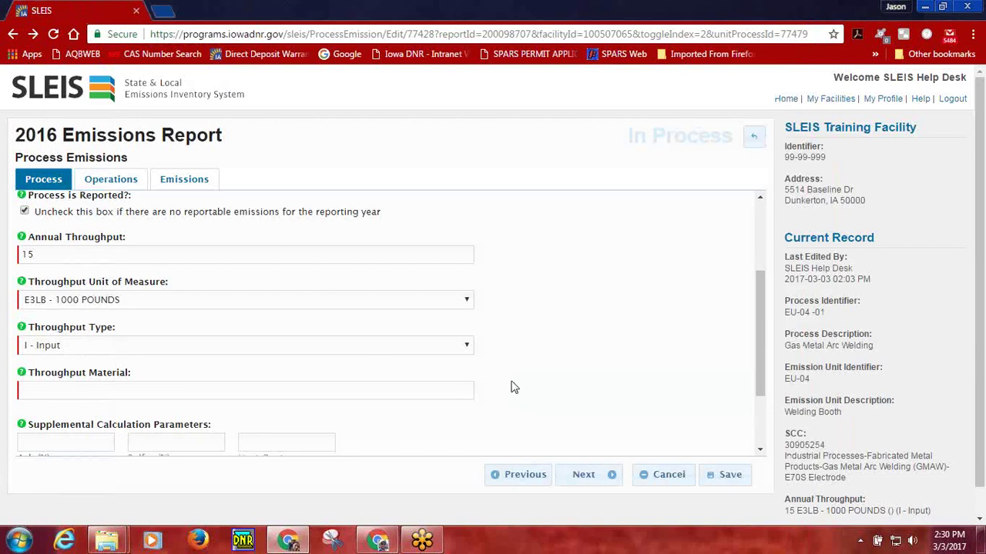
# Set the throughput material to 7 - Welding Rod
pyautogui.scroll(-1, 514, 384)
pyautogui.scroll(-1, 514, 385)
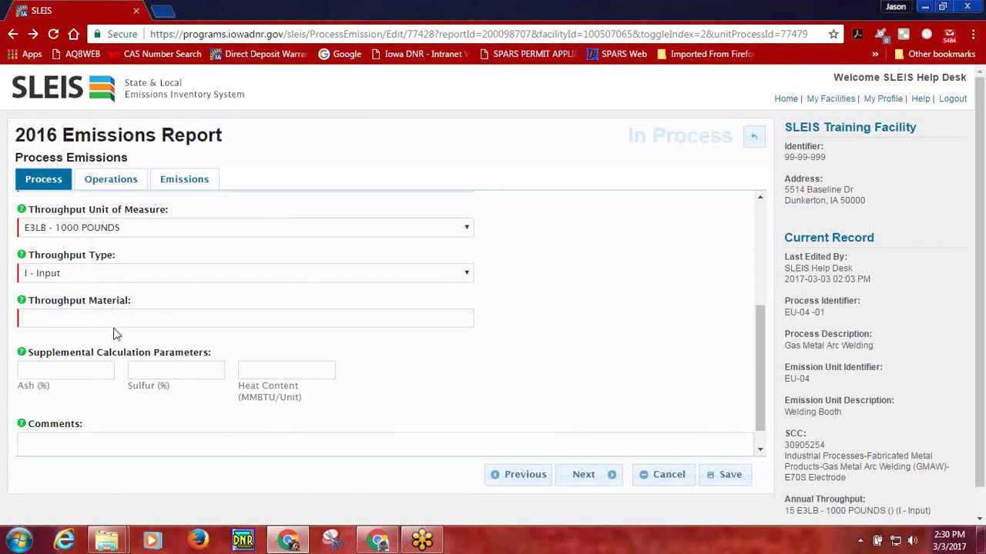
pyautogui.write('el')
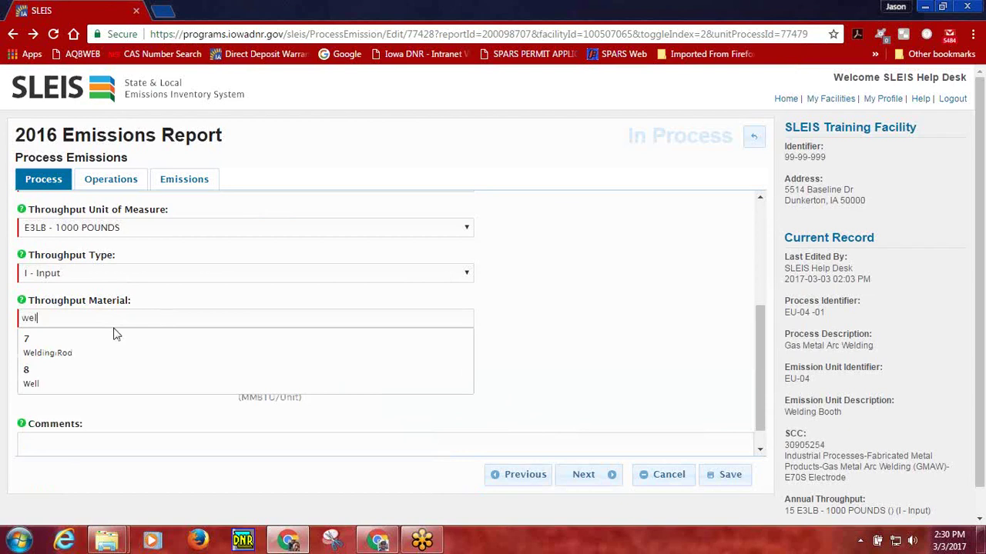
pyautogui.click(61, 351)
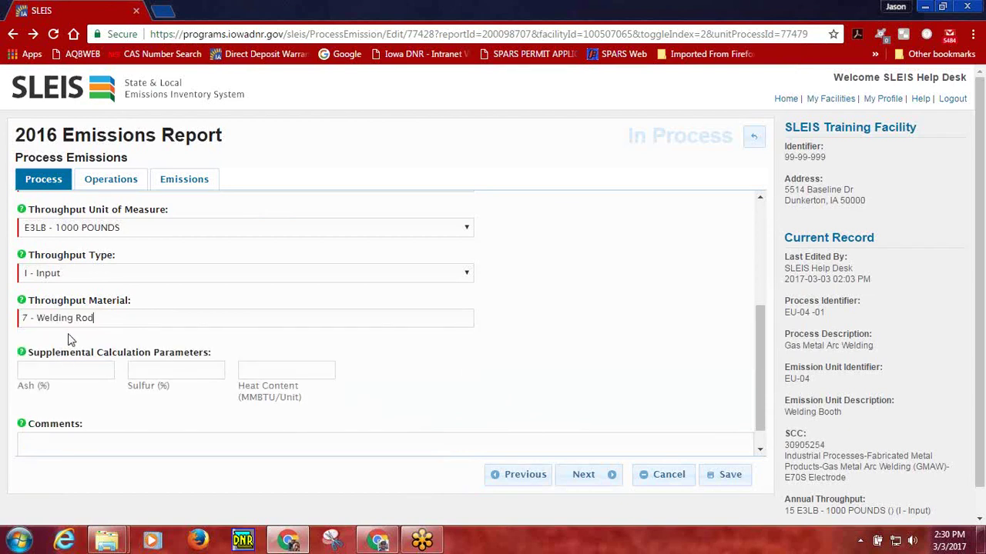
# Enter the process's operating schedule as 8 average hours per day, 5 days per week and 35 weeks per year
pyautogui.click(107, 185)
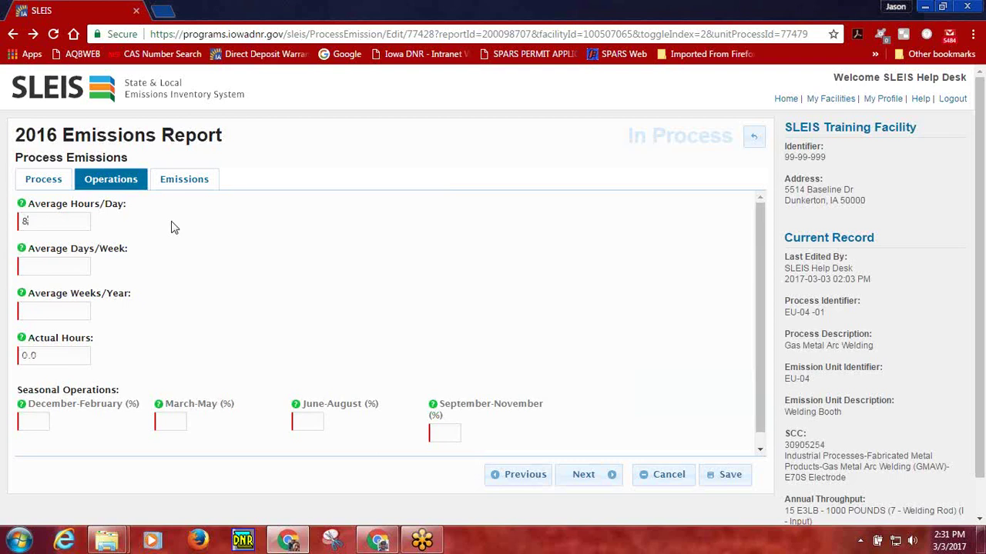
pyautogui.press('Tab')
pyautogui.write('5')
pyautogui.press('Tab')
pyautogui.press('Tab')
pyautogui.press('Tab')
# Set the seasonal operations to 25% for each of the four quarters
pyautogui.write('25')
pyautogui.press('Tab')
pyautogui.write('25')
pyautogui.press('Tab')
pyautogui.write('25')
pyautogui.press('Tab')
pyautogui.write('25')
pyautogui.press('Tab')
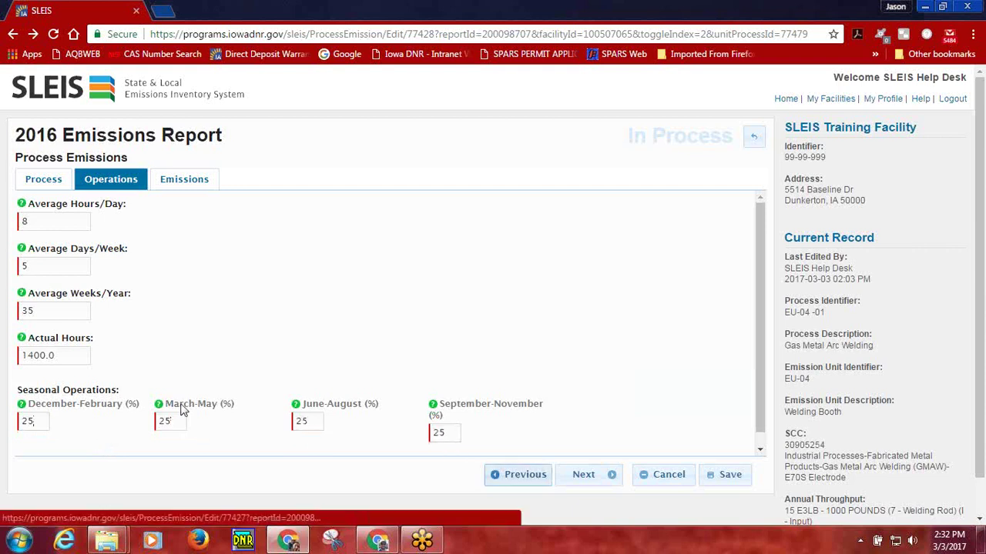
pyautogui.click(240, 348)
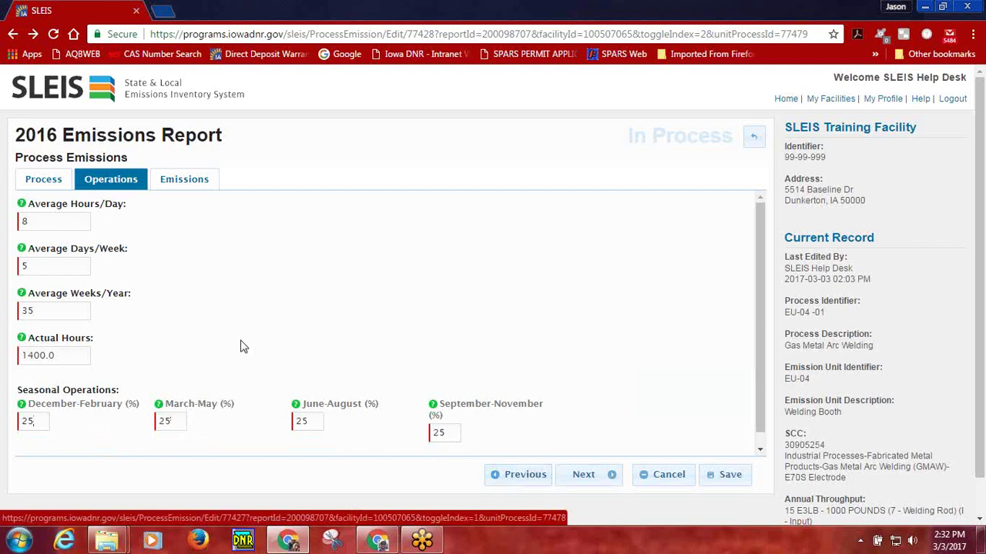
# Open the process's emissions section and add two blank pollutant entries
pyautogui.click(180, 187)
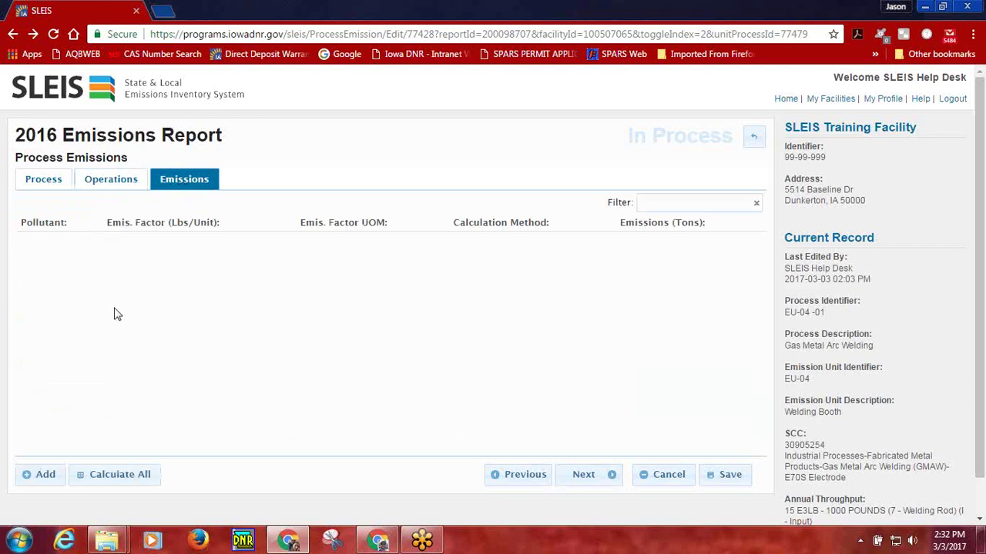
pyautogui.click(45, 475)
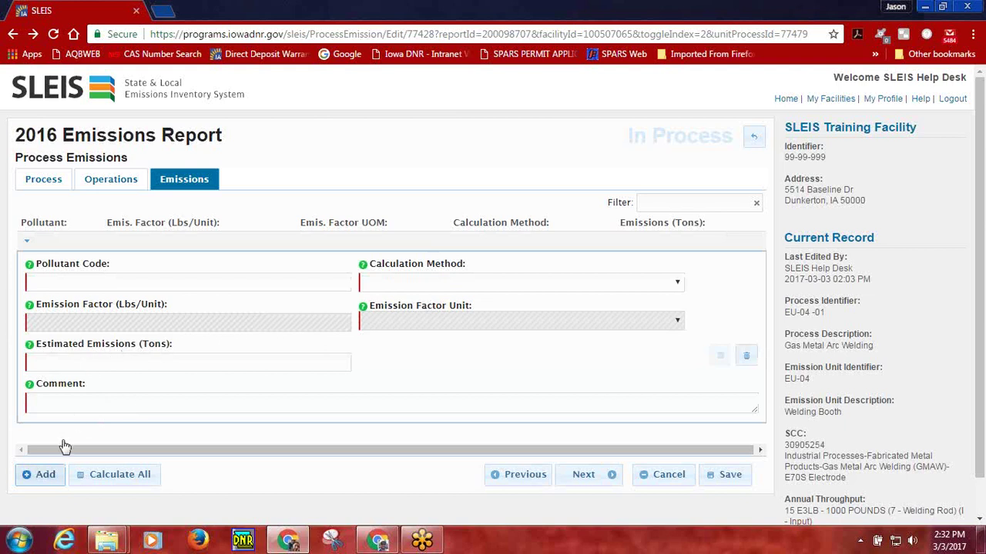
pyautogui.click(45, 477)
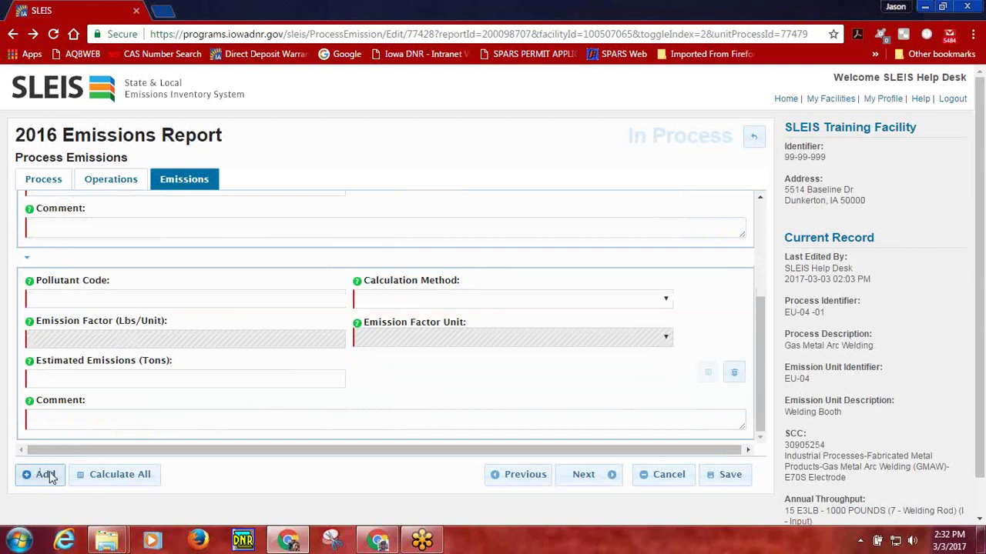
pyautogui.scroll(3, 132, 401)
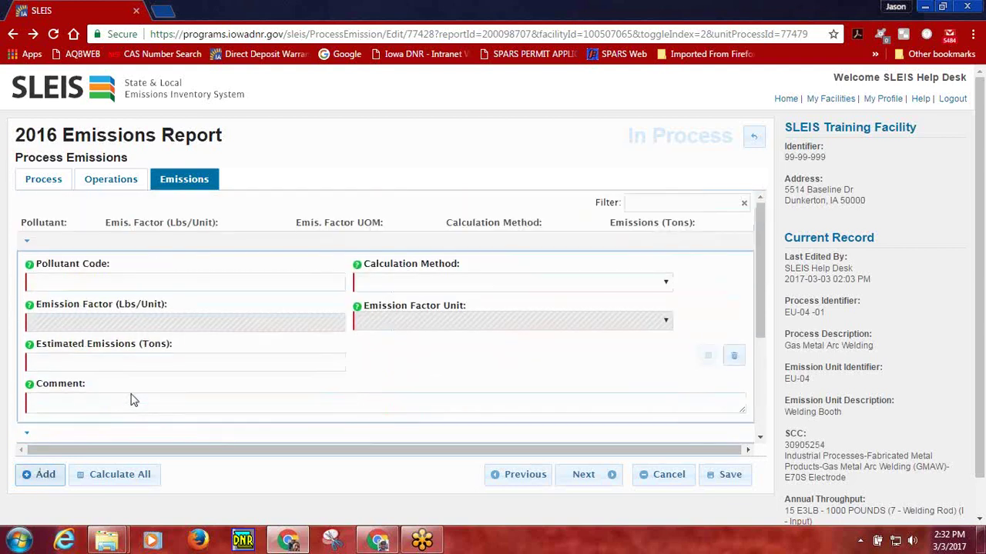
# Set the first entry's pollutant code to PM10-PRI - PM10 Primary (Filt + Cond)
pyautogui.click(108, 286)
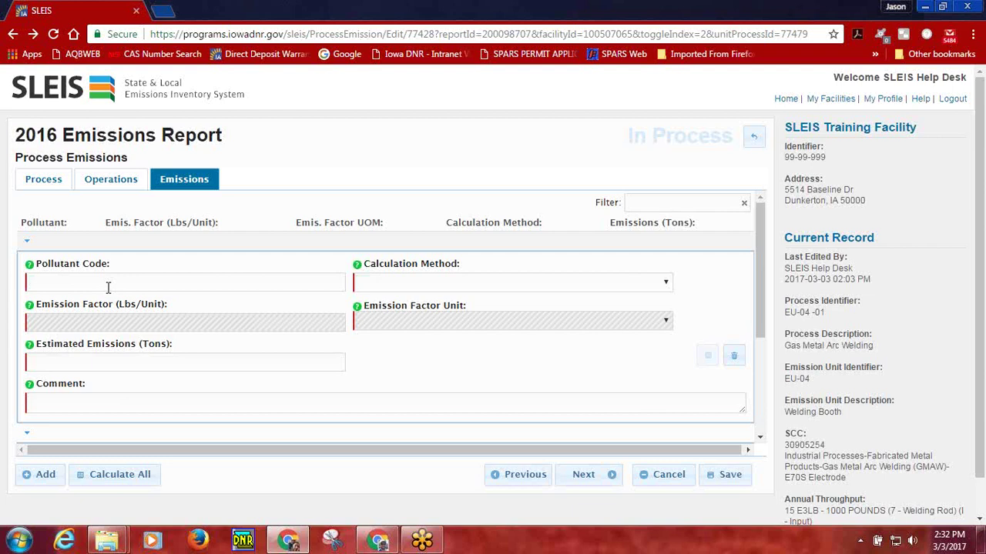
pyautogui.write('pm')
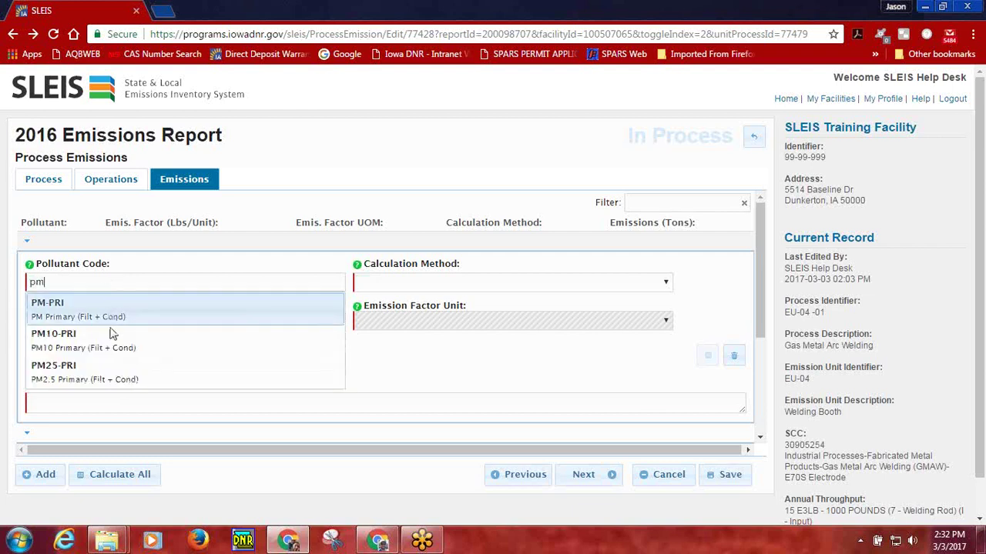
pyautogui.click(130, 348)
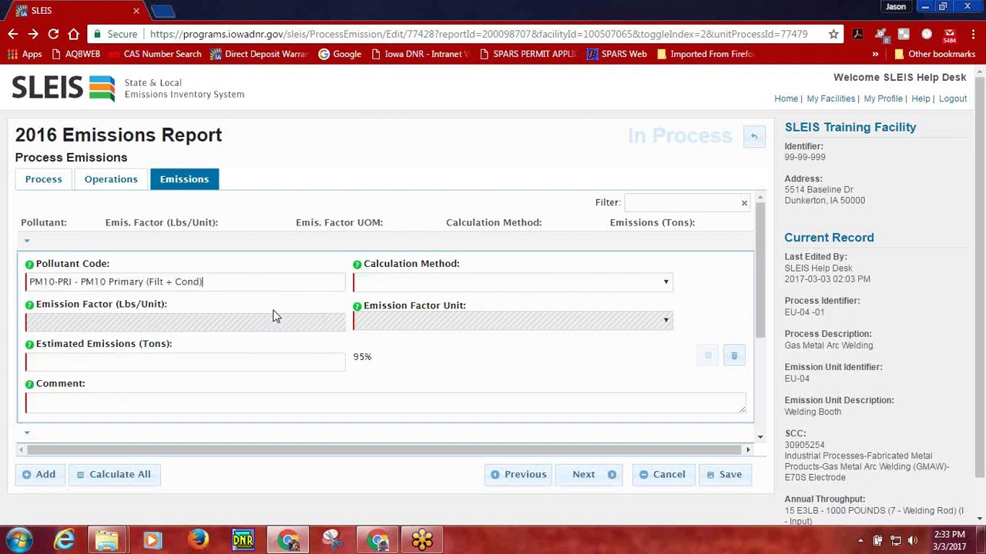
pyautogui.scroll(-1, 259, 308)
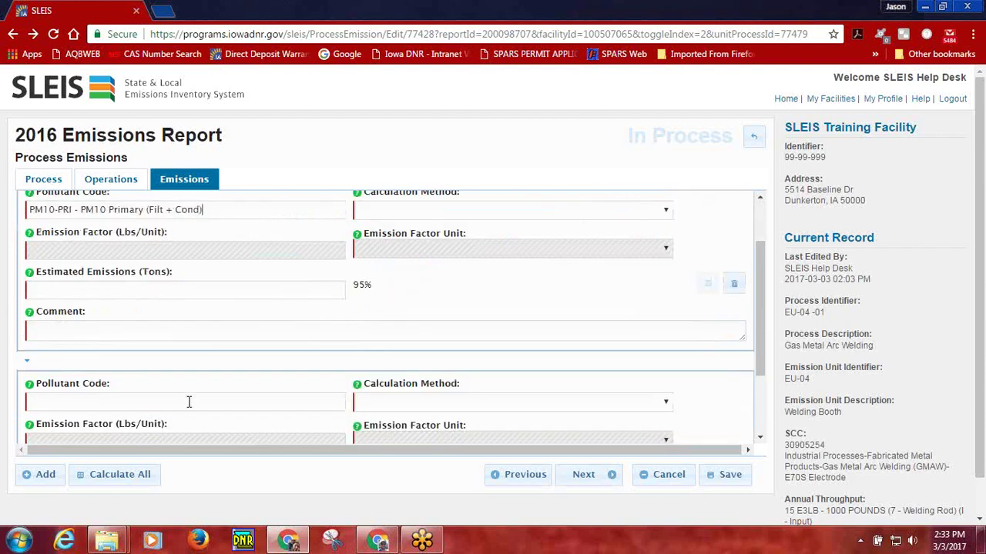
pyautogui.scroll(1, 188, 402)
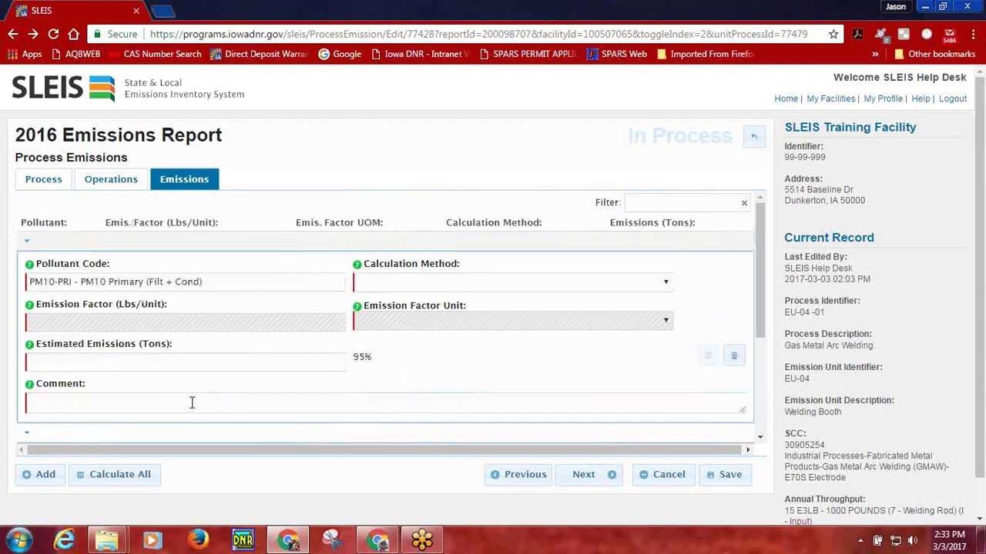
# Look through the calculation methods for PM10-PRI and choose 4 - Stack Test EF (no EF)
pyautogui.click(375, 284)
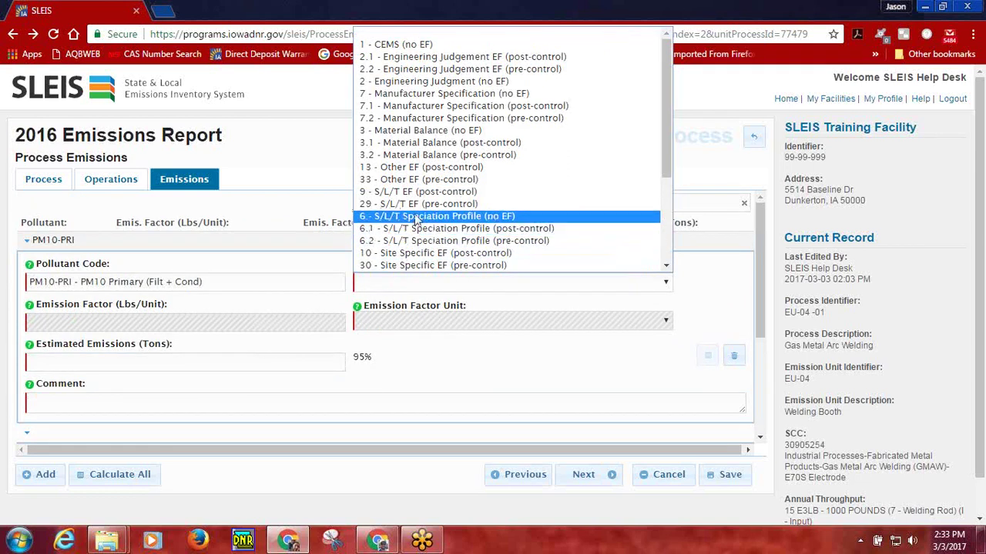
pyautogui.scroll(-3, 416, 219)
pyautogui.scroll(3, 420, 220)
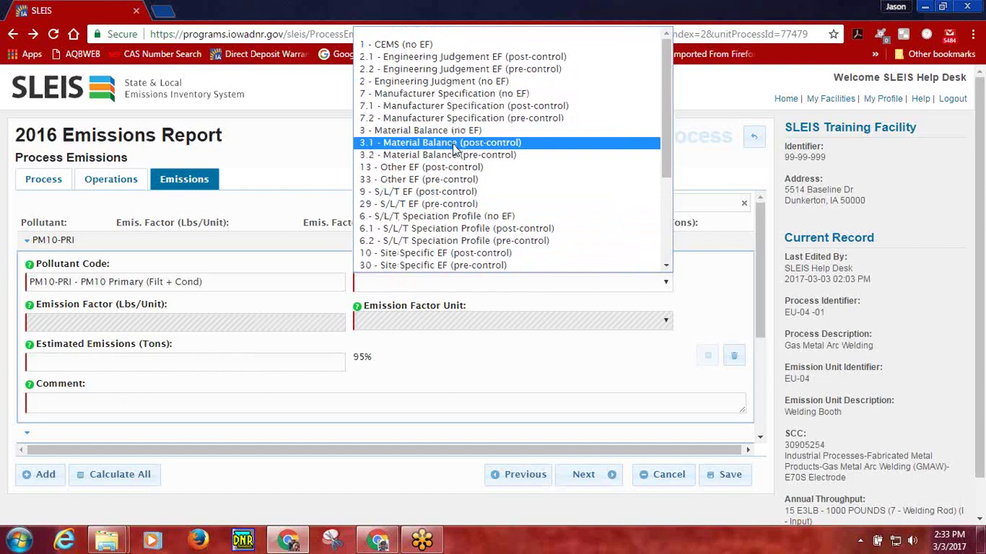
pyautogui.scroll(-4, 454, 148)
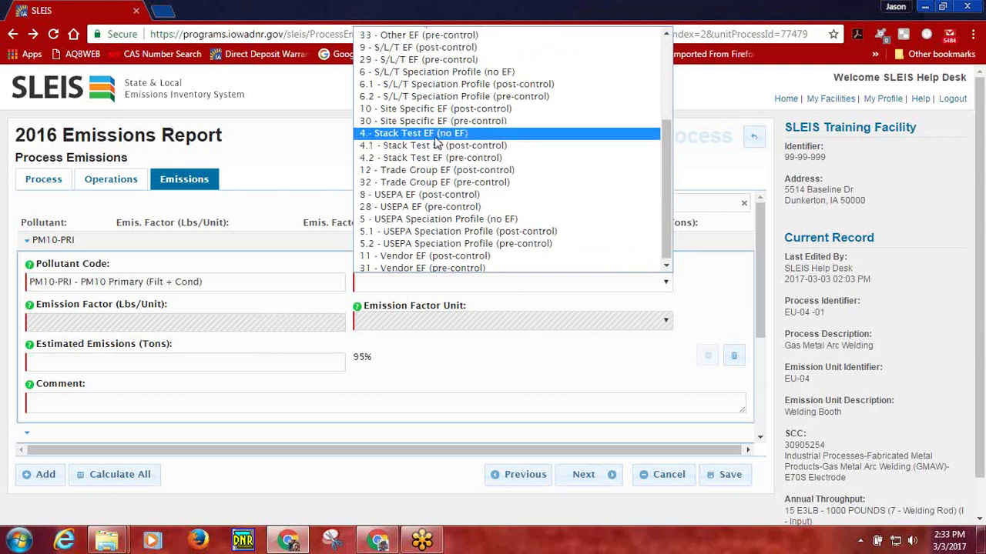
pyautogui.click(433, 138)
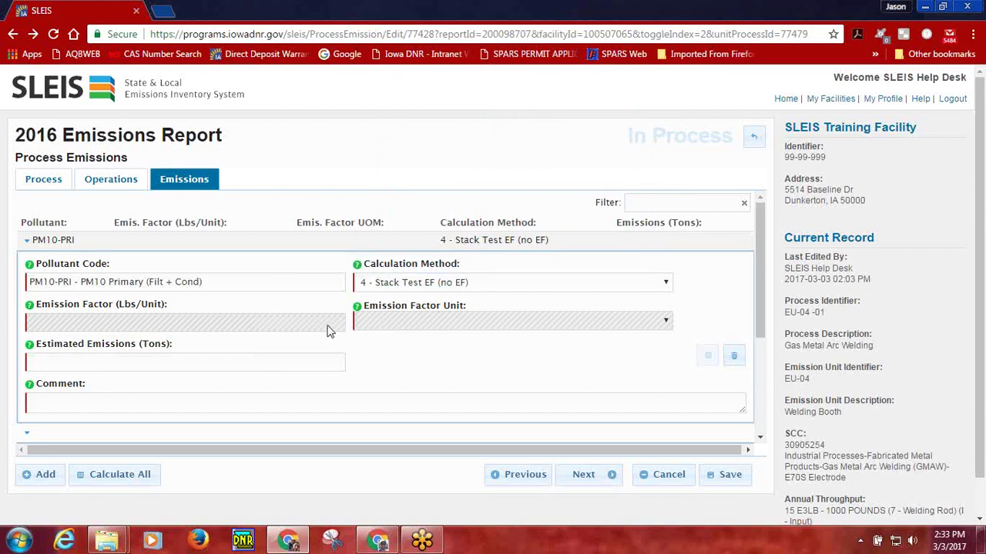
# Set the PM10-PRI calculation method to 4.1 - Stack Test EF (post-control)
pyautogui.click(429, 285)
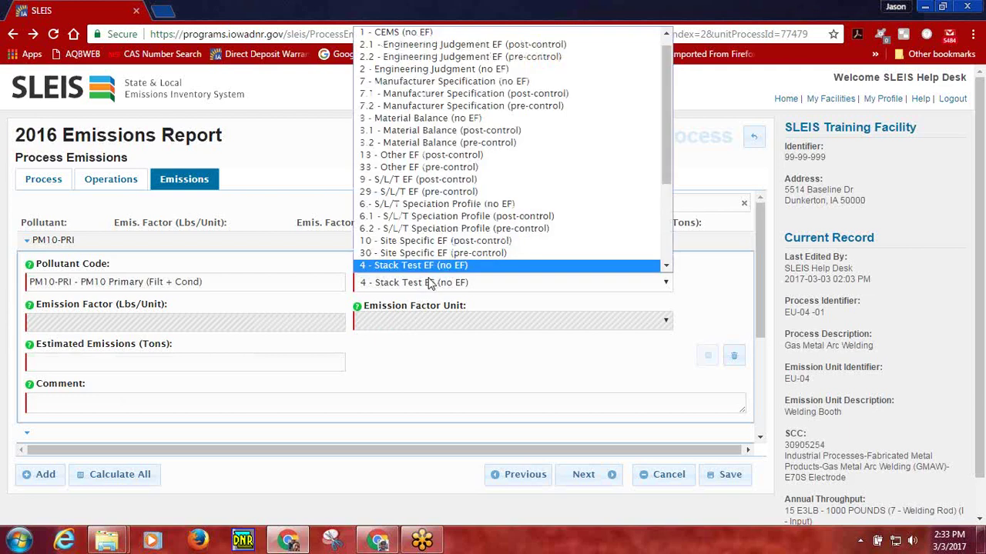
pyautogui.press('Down')
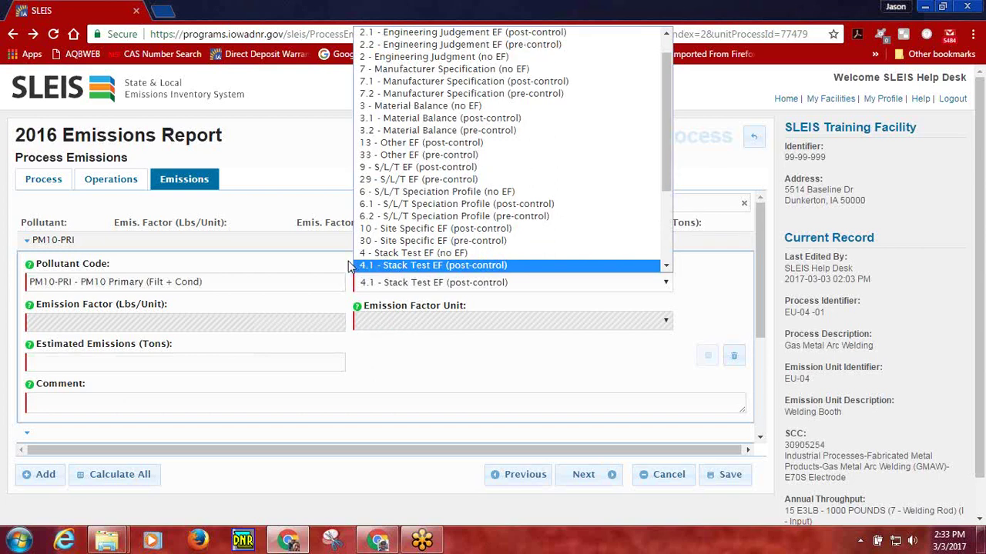
pyautogui.click(457, 268)
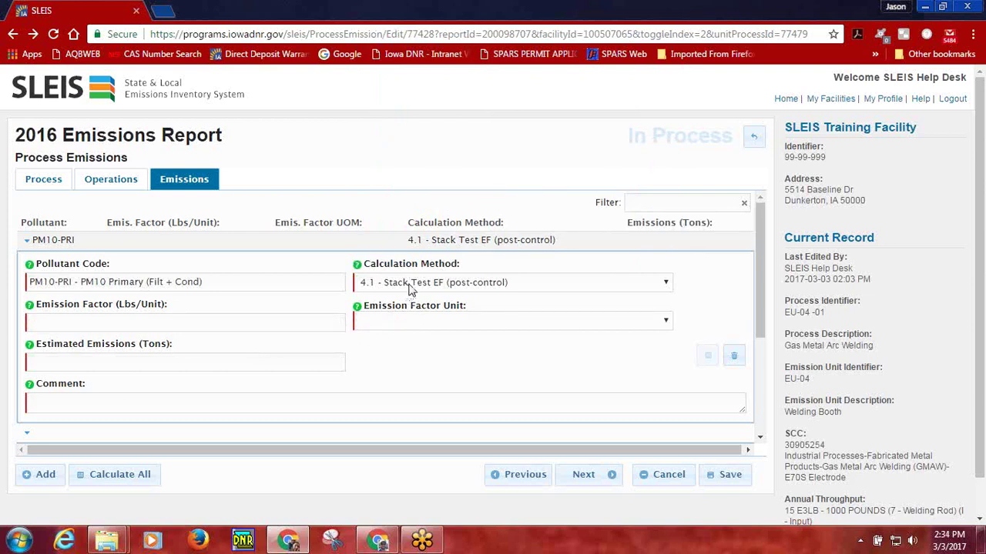
# Give PM10-PRI an emission factor of 0.35 with the unit E3LB - 1000 POUNDS and calculate its estimated emissions
pyautogui.click(295, 322)
pyautogui.write('0.35')
pyautogui.click(387, 327)
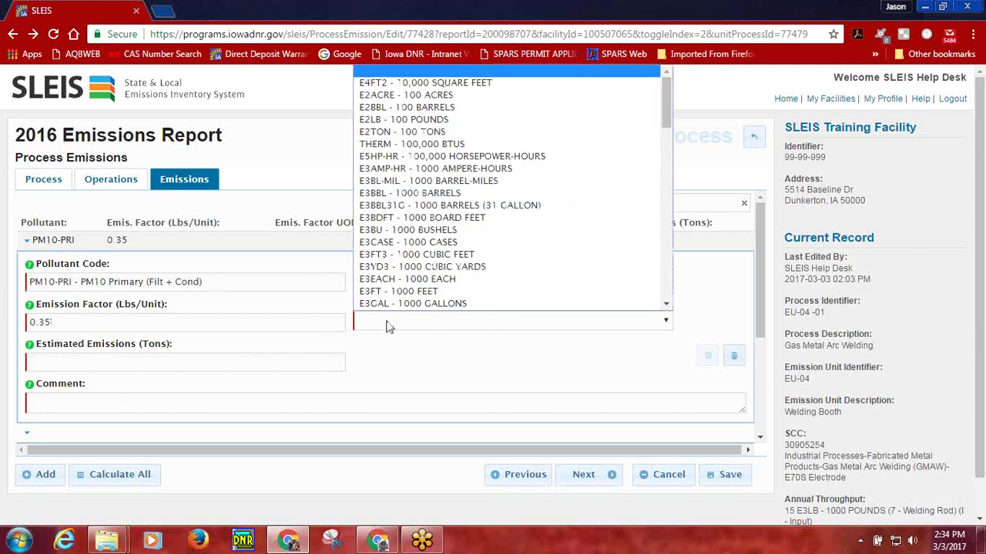
pyautogui.scroll(-2, 399, 289)
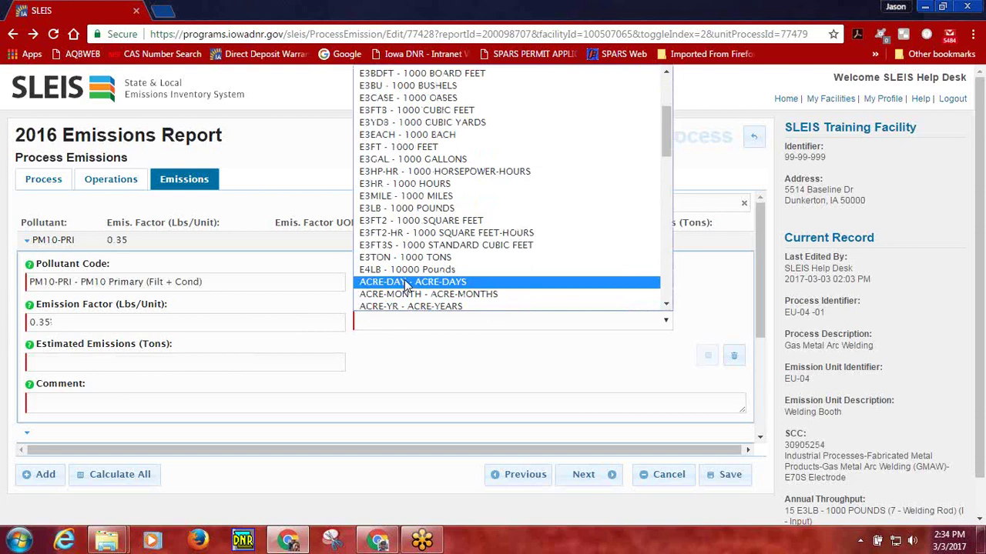
pyautogui.click(421, 208)
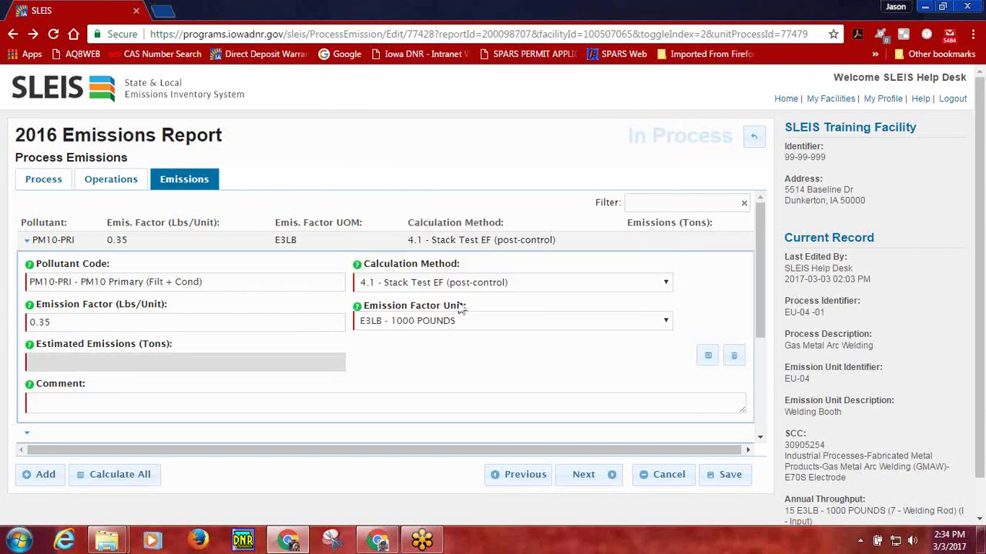
pyautogui.click(708, 357)
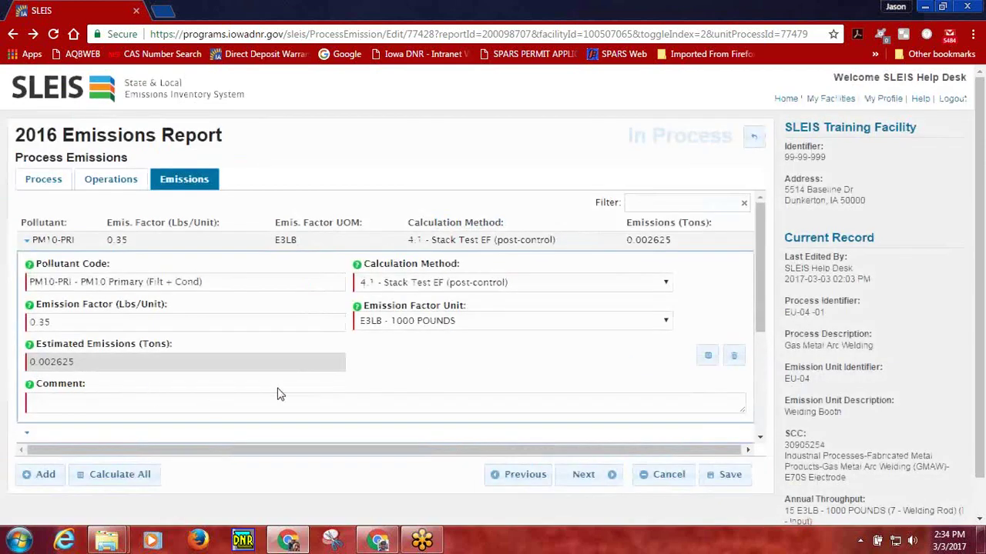
pyautogui.click(425, 327)
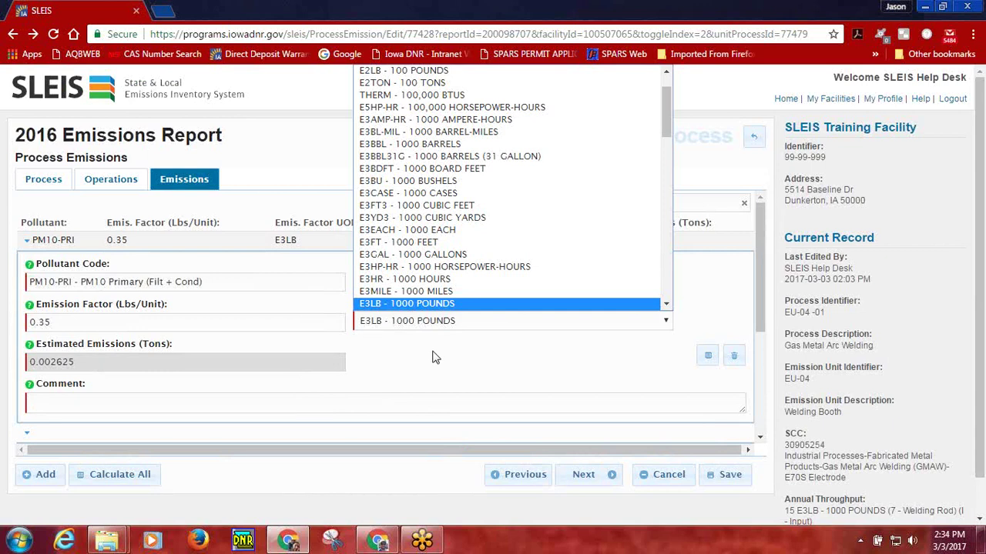
pyautogui.click(432, 356)
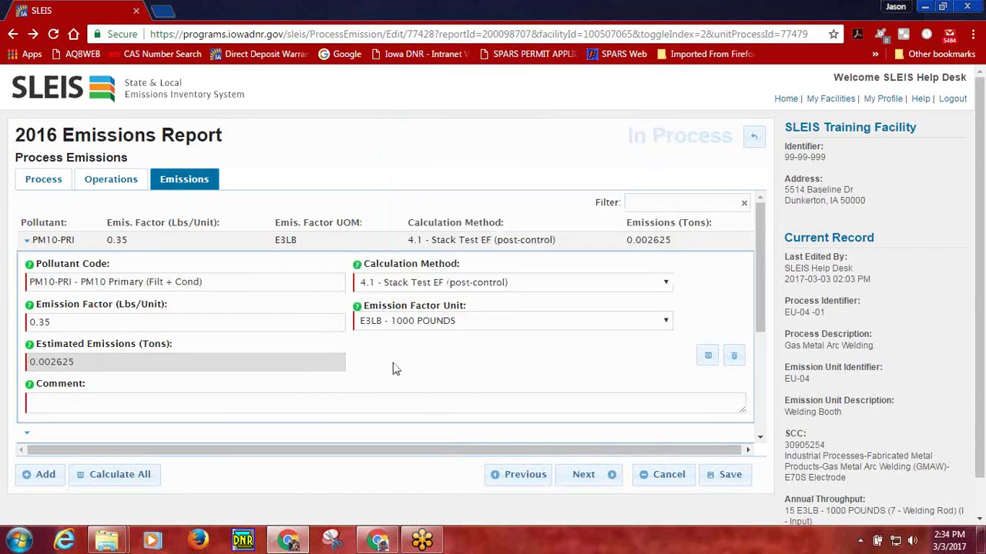
# Set the second entry's pollutant code to 108383 - m-Xylene
pyautogui.scroll(-2, 354, 368)
pyautogui.click(121, 334)
pyautogui.write('xy')
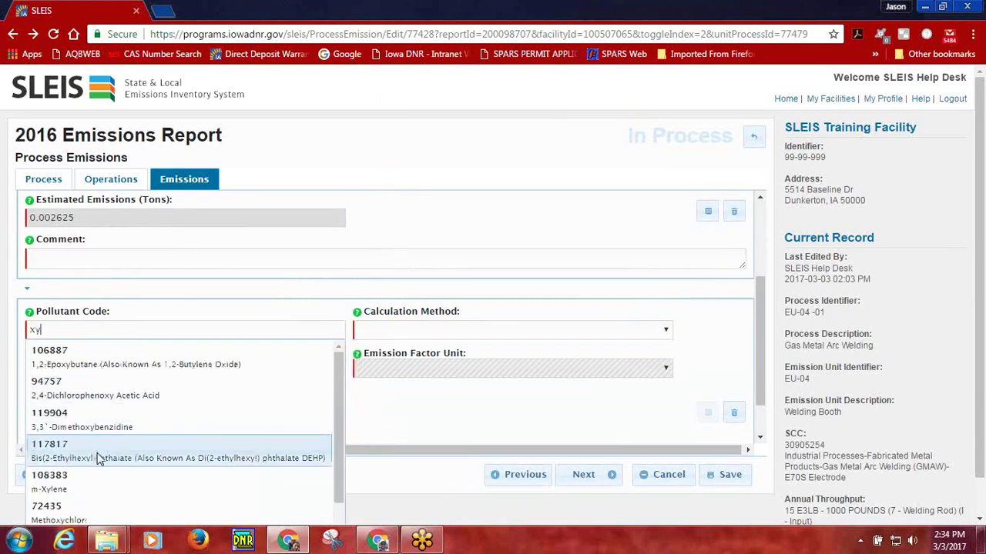
pyautogui.click(100, 489)
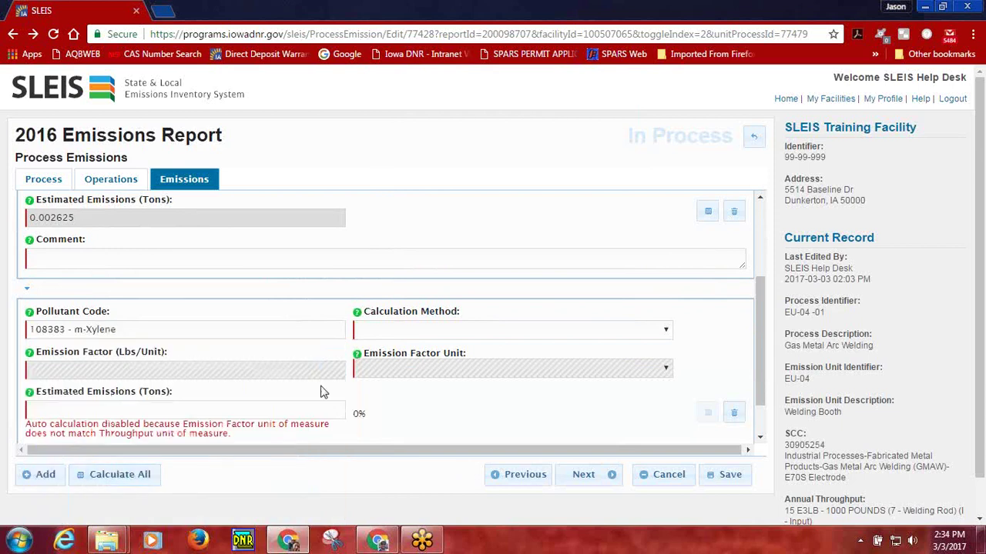
# Set m-Xylene's calculation method to 9 - S/L/T EF (post-control), with an emission factor of 1.5 and unit E3LB - 1000 POUNDS
pyautogui.click(389, 333)
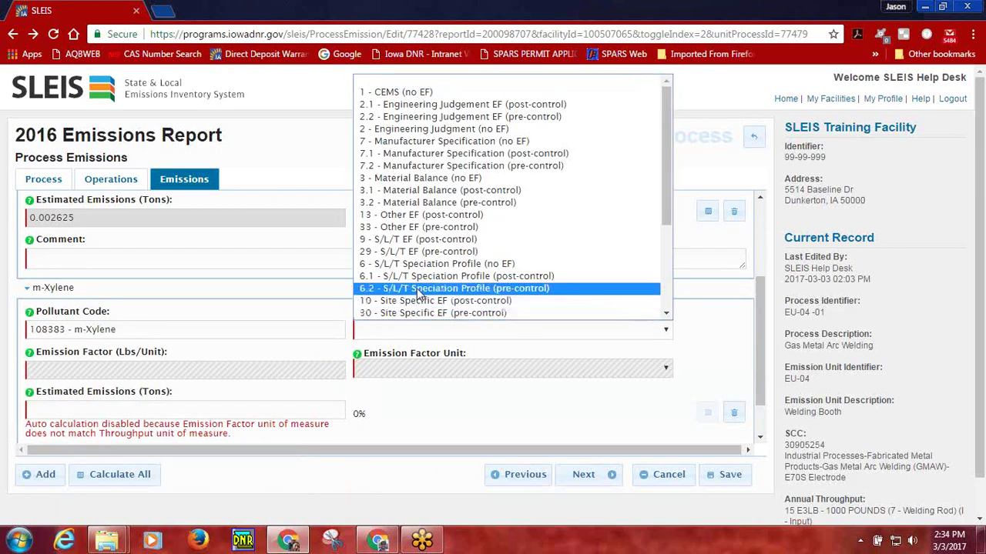
pyautogui.click(433, 241)
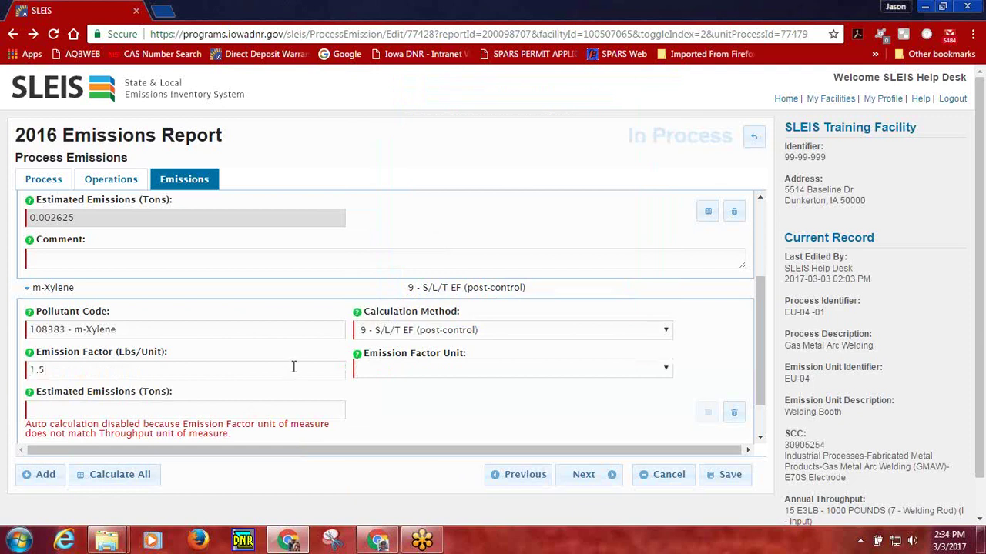
pyautogui.click(386, 376)
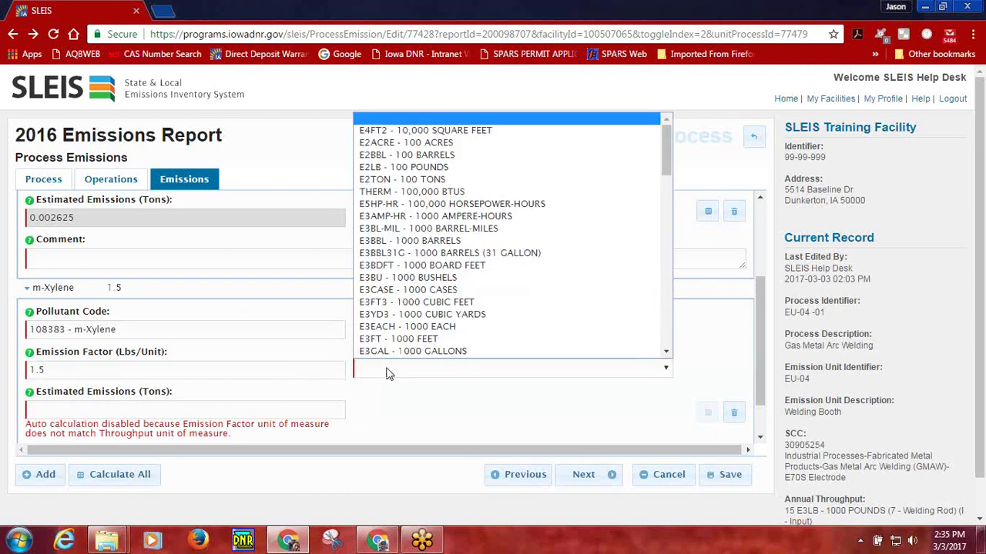
pyautogui.scroll(-3, 397, 351)
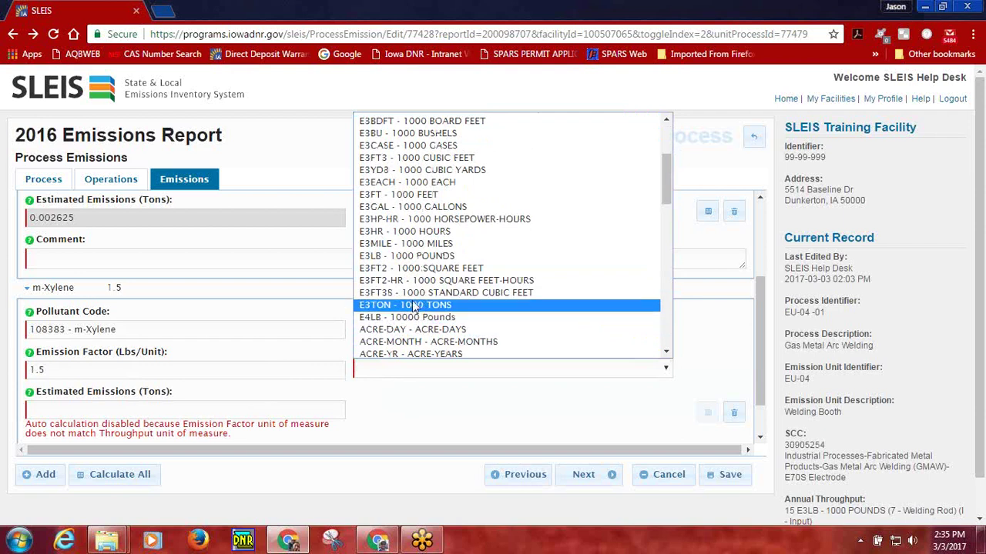
pyautogui.click(423, 257)
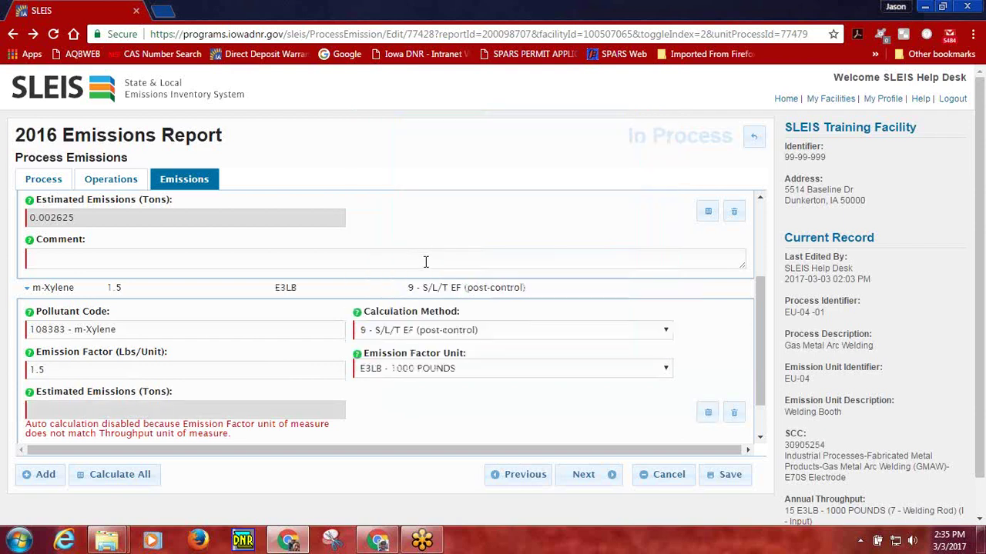
# Switch m-Xylene's calculation method to 29 - S/L/T EF (pre-control) and back to 9 - S/L/T EF (post-control)
pyautogui.click(472, 333)
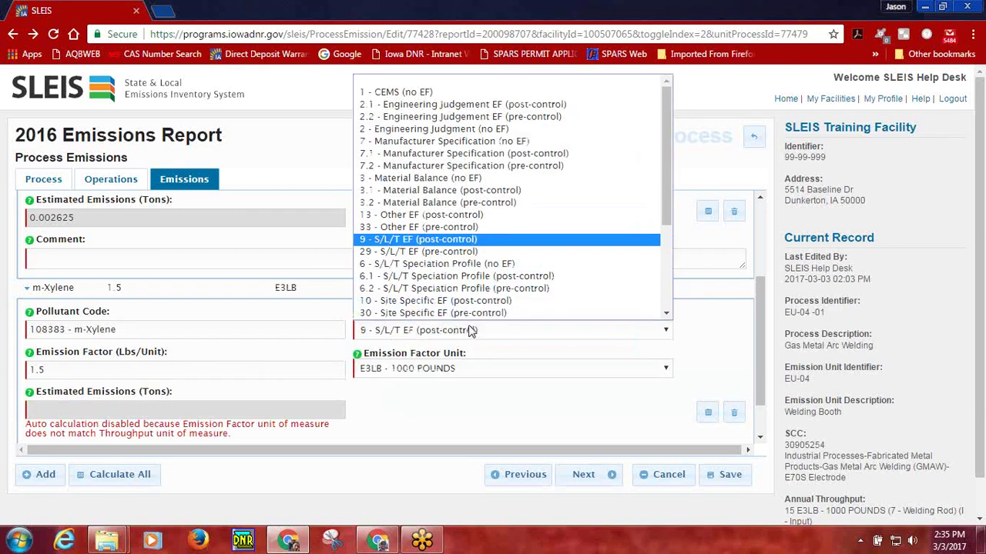
pyautogui.click(452, 252)
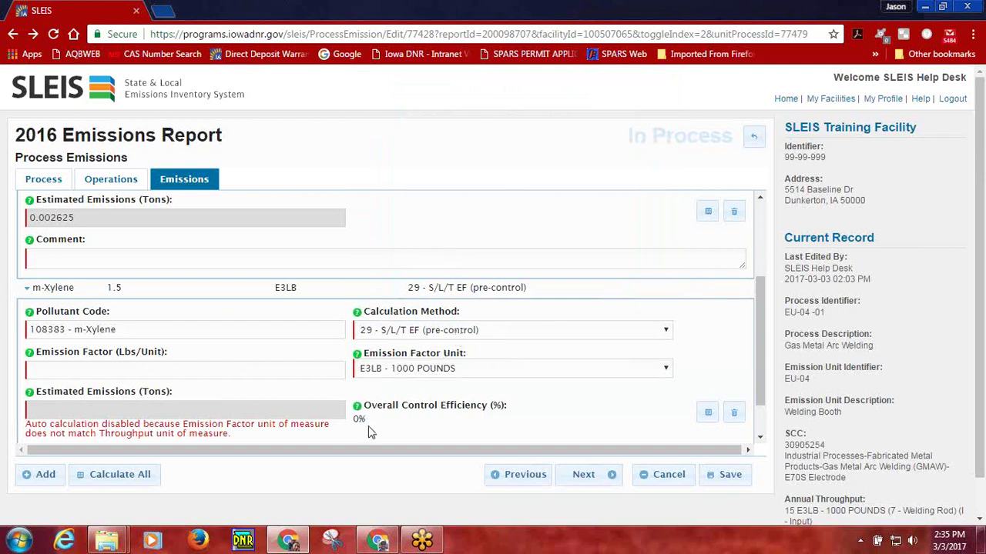
pyautogui.click(422, 331)
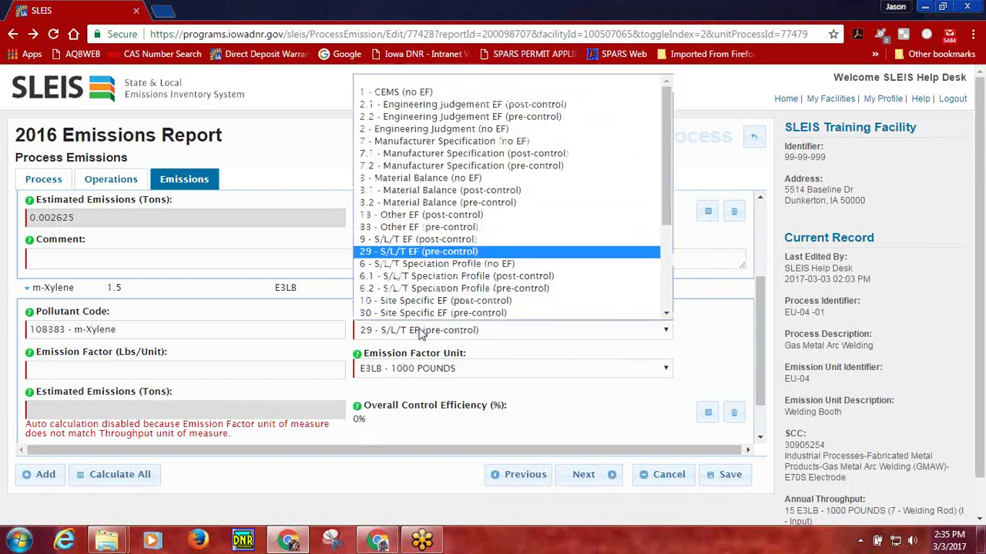
pyautogui.click(442, 241)
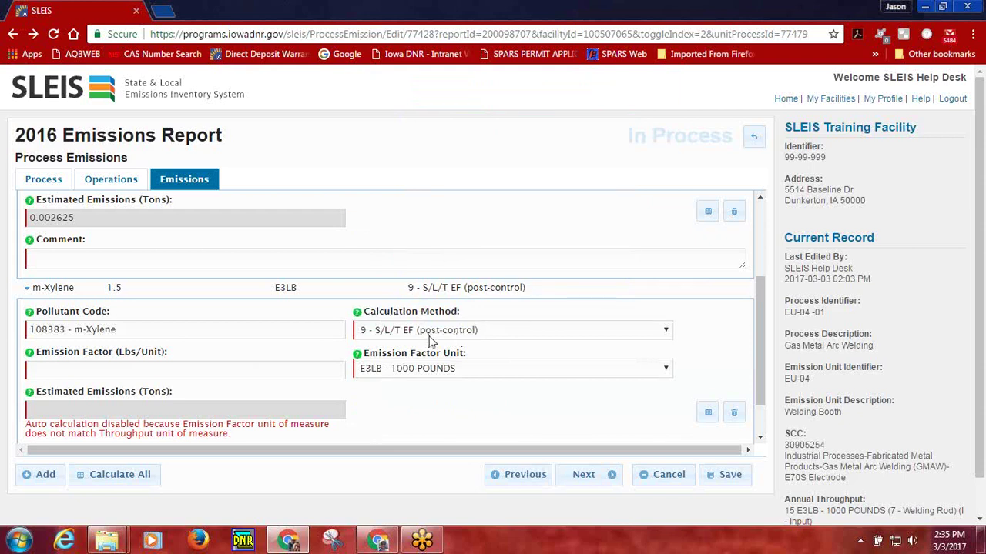
# Collapse the m-Xylene emissions entry to its summary row
pyautogui.scroll(-1, 426, 369)
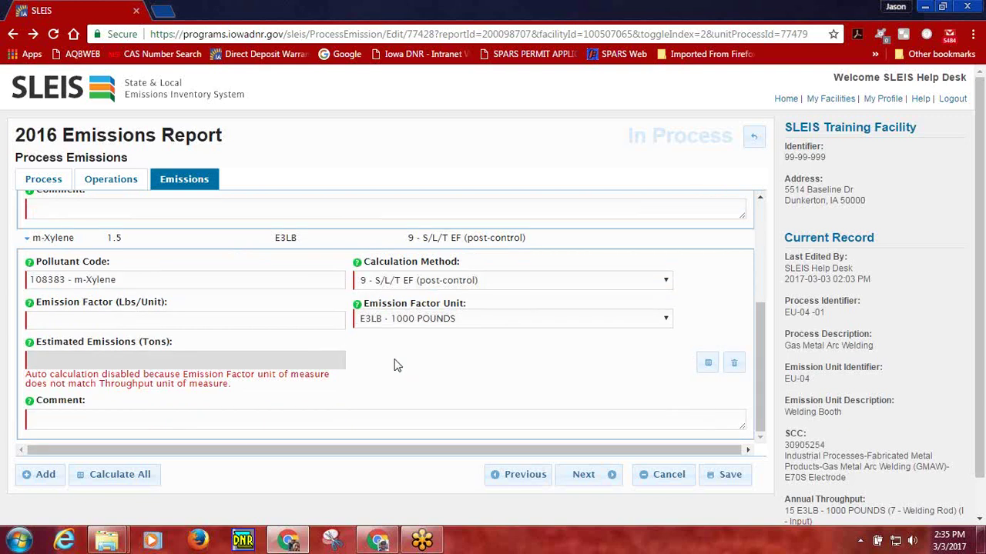
pyautogui.click(136, 323)
pyautogui.click(208, 238)
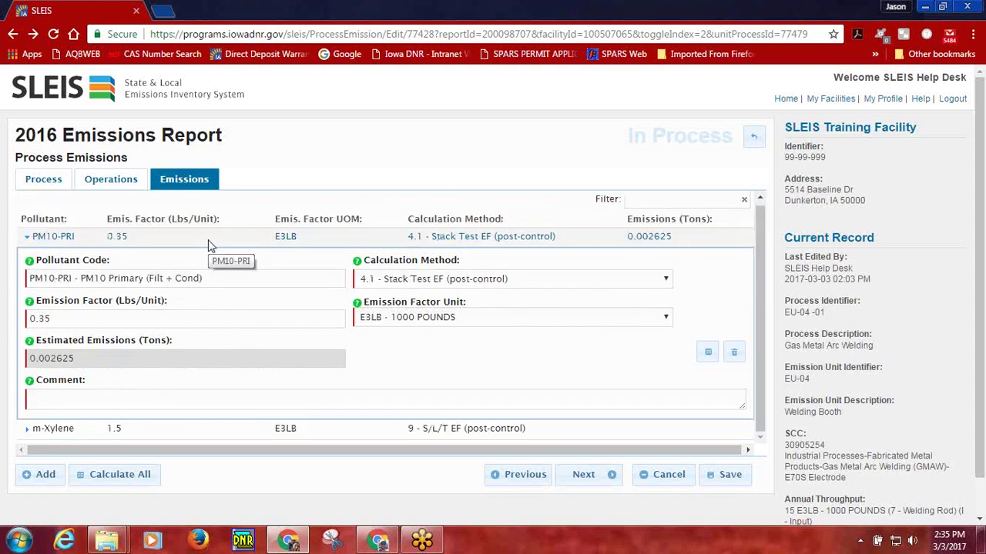
# Set the PM10-PRI entry's calculation method to 29 - S/L/T EF (pre-control)
pyautogui.click(218, 241)
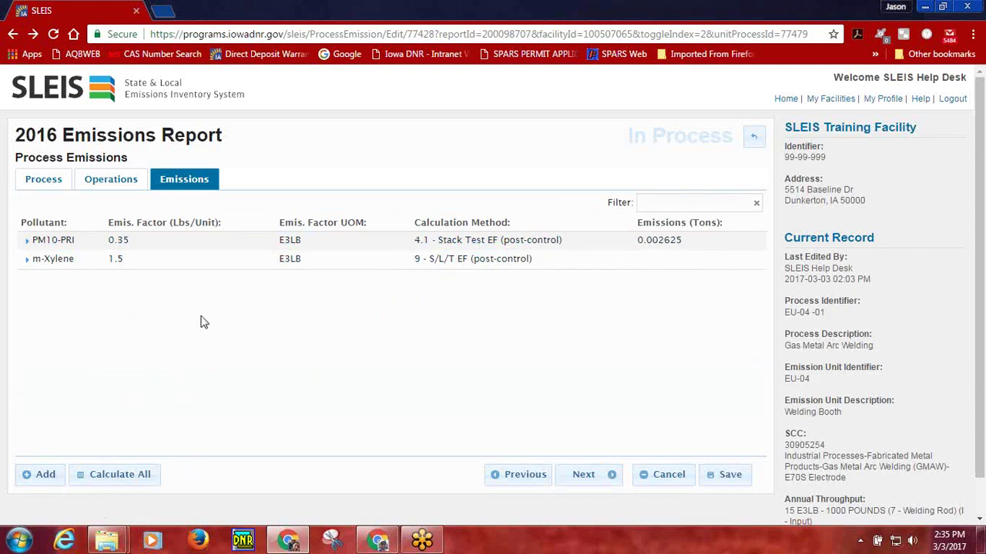
pyautogui.click(162, 245)
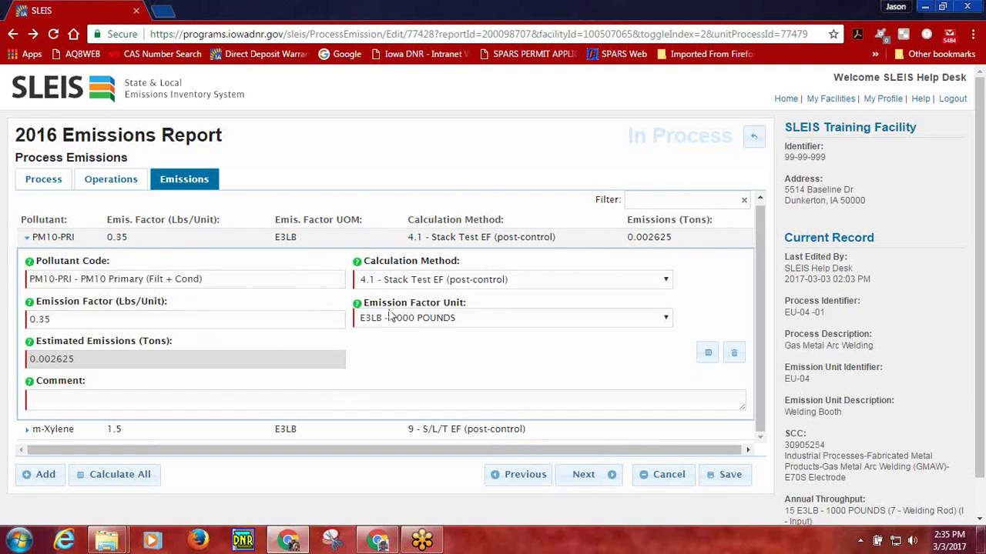
pyautogui.click(410, 280)
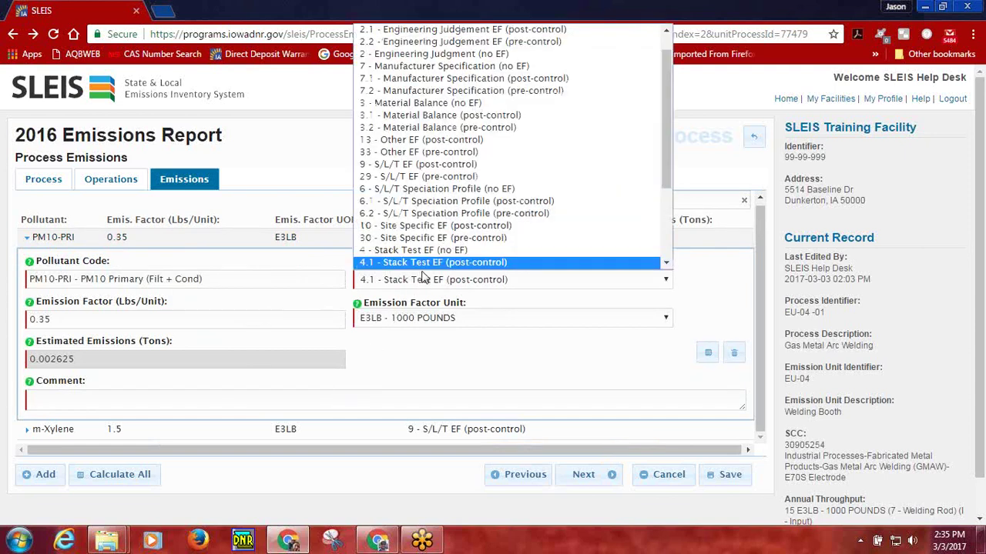
pyautogui.click(435, 182)
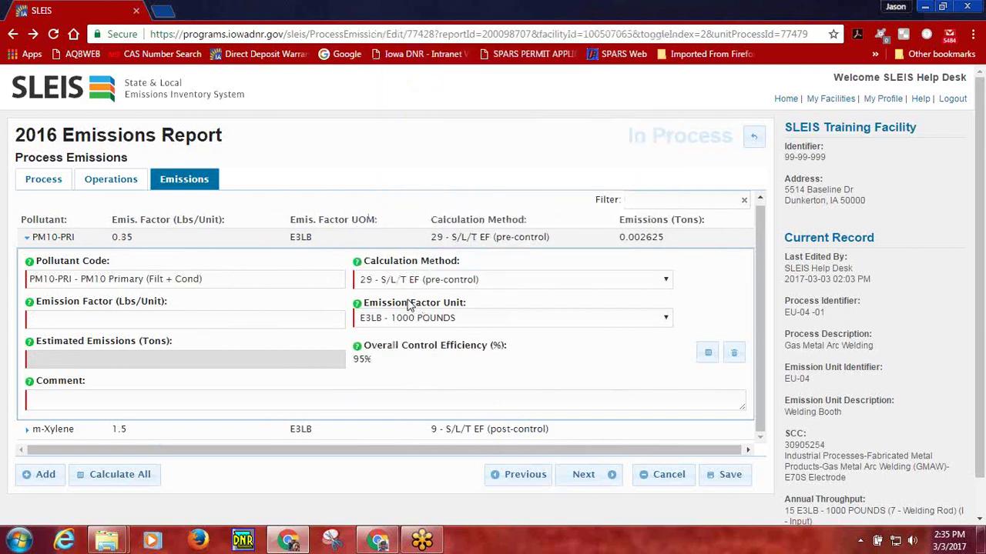
# Give PM10-PRI an emission factor of 0.65 and calculate the estimated emissions for all pollutants
pyautogui.click(94, 313)
pyautogui.write('0.65')
pyautogui.click(396, 381)
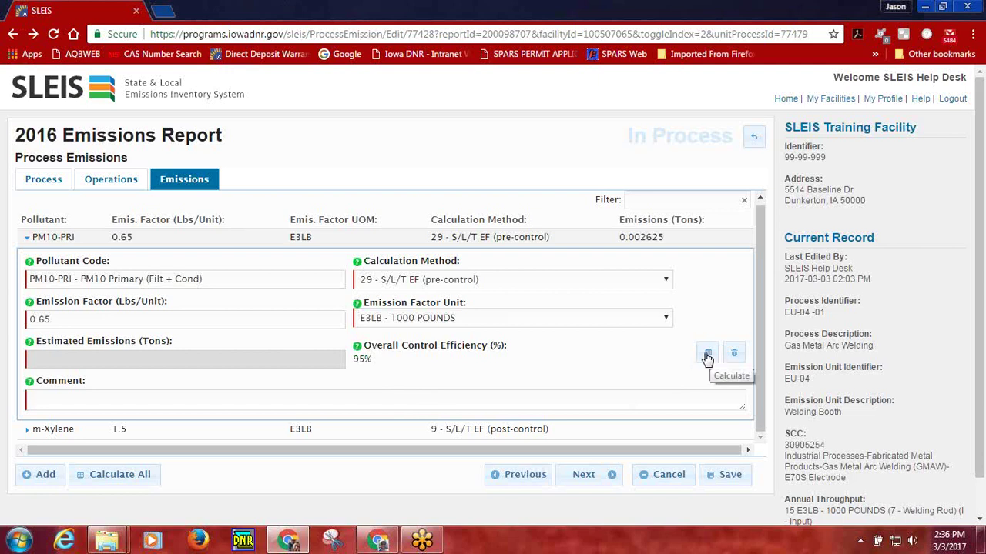
pyautogui.click(120, 477)
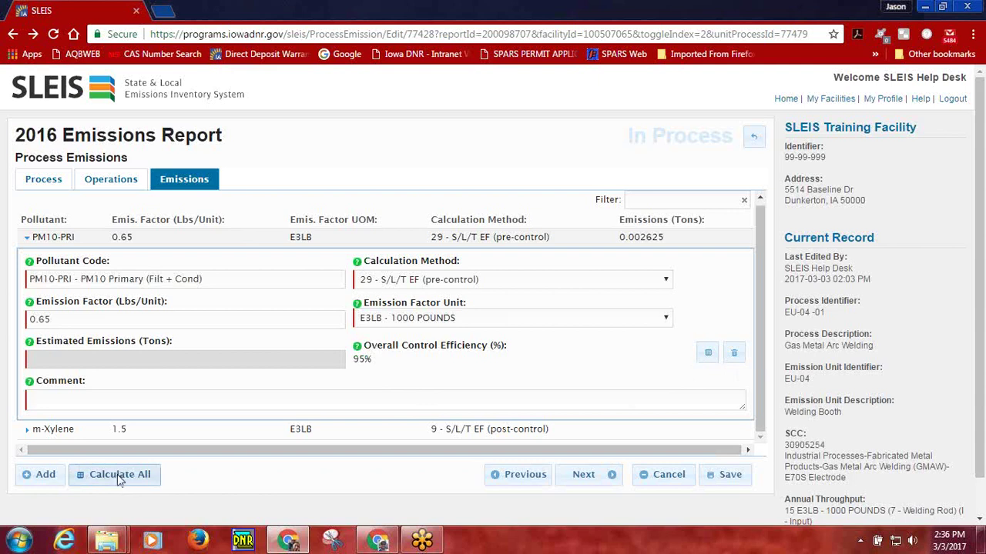
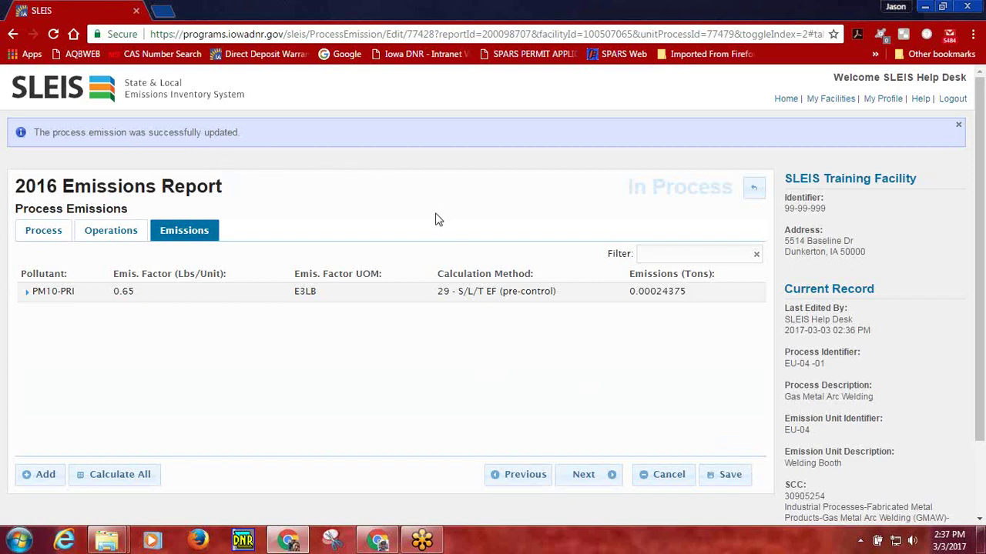
# Return to the process emissions list and open process EU-06 01 of the Abrasive Blasting Booth for editing
pyautogui.click(756, 193)
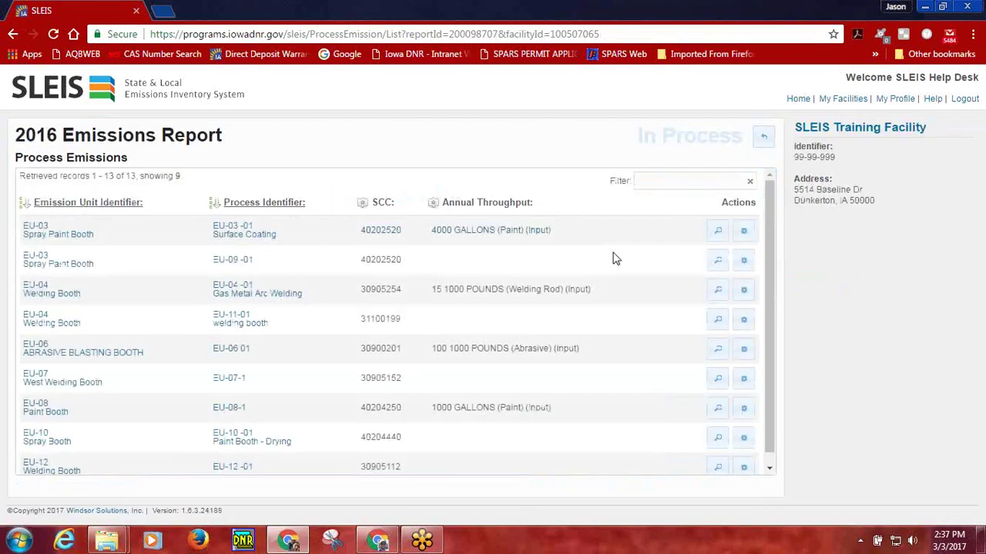
pyautogui.moveTo(422, 303)
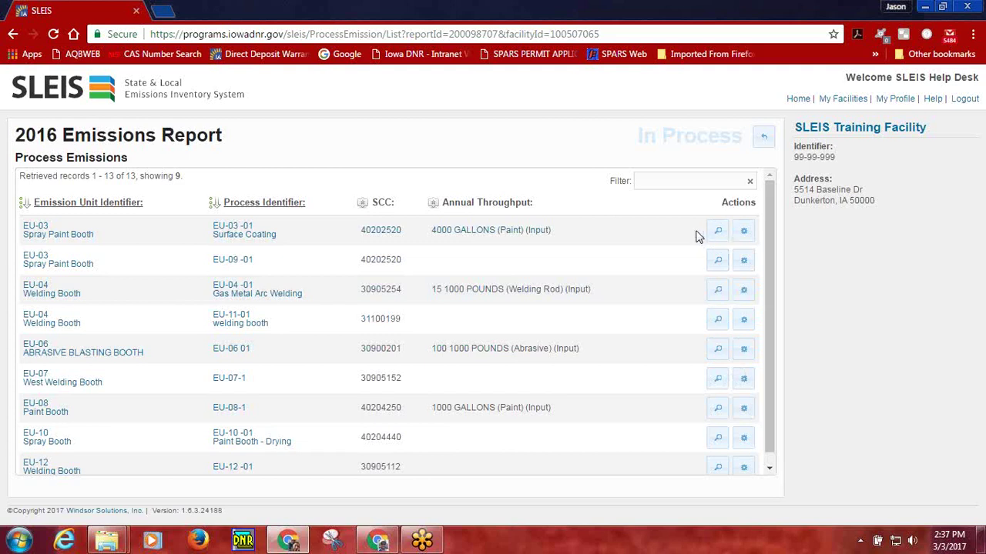
pyautogui.scroll(-1, 689, 264)
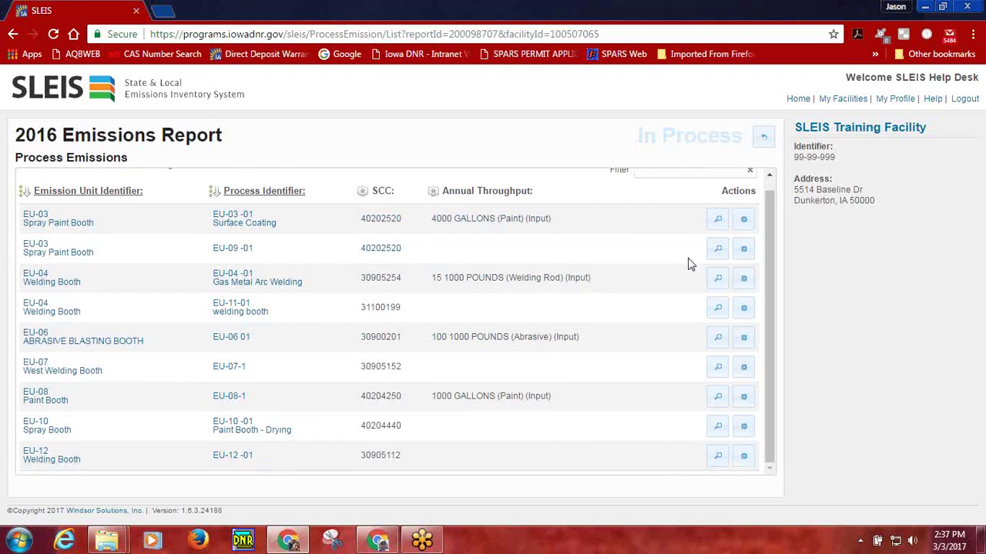
pyautogui.scroll(1, 689, 265)
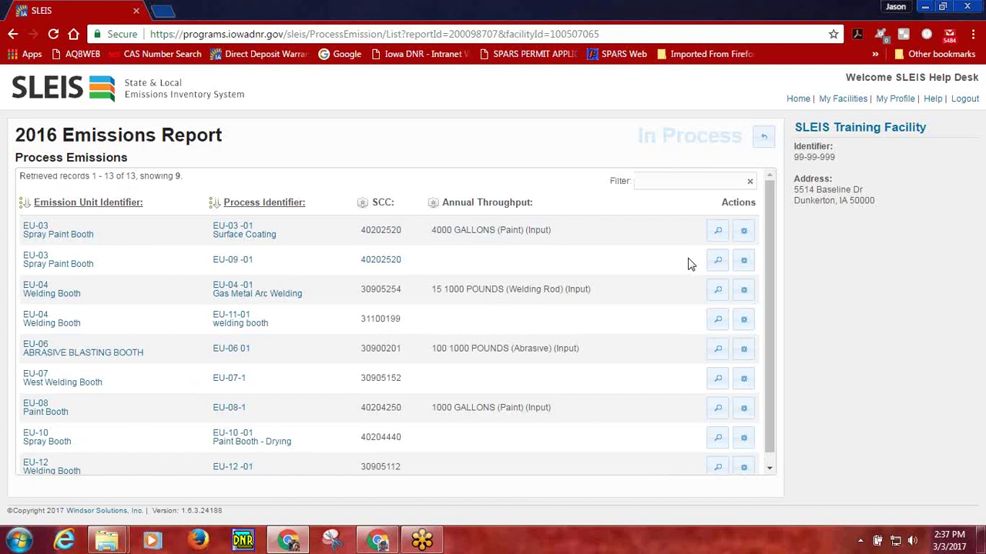
pyautogui.click(744, 350)
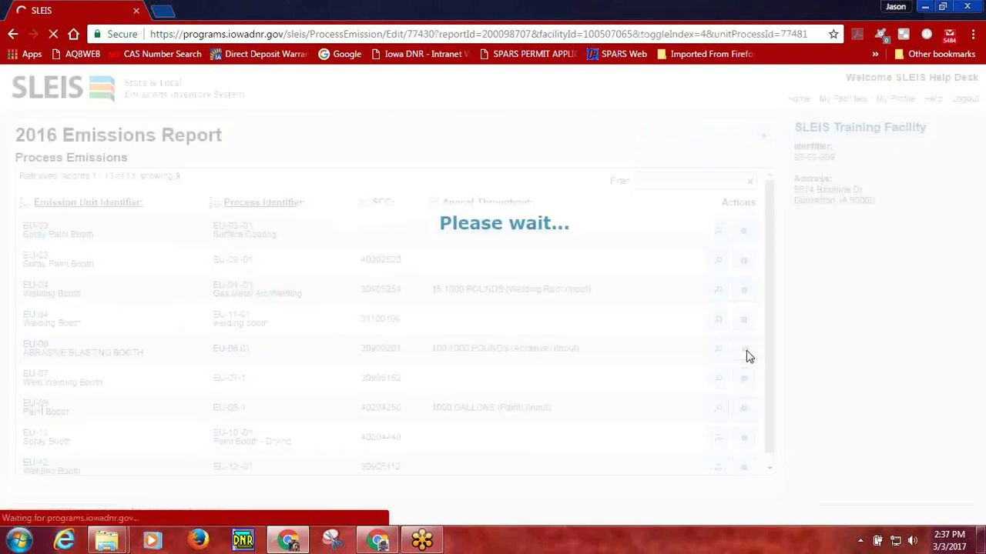